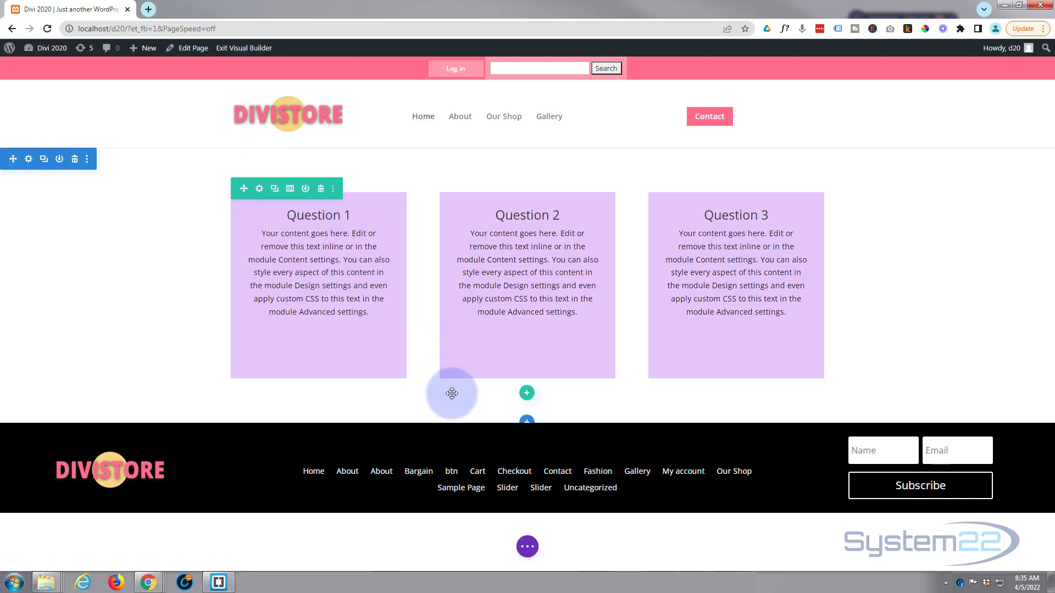
- Add a three-equal-column row below the question boxes and insert a Text module in its first column
left_click(527, 395)
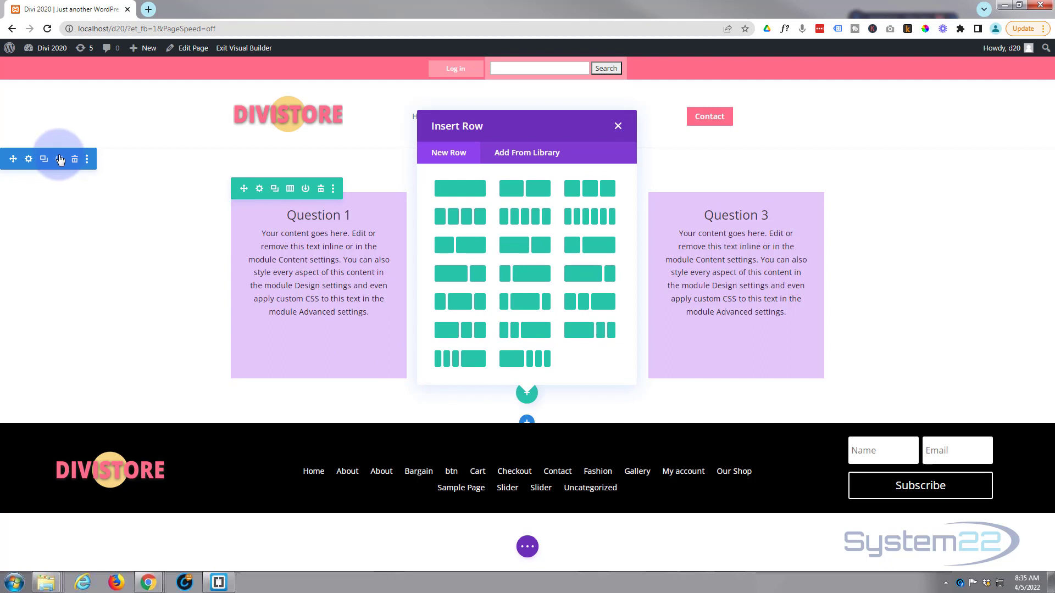
left_click(593, 195)
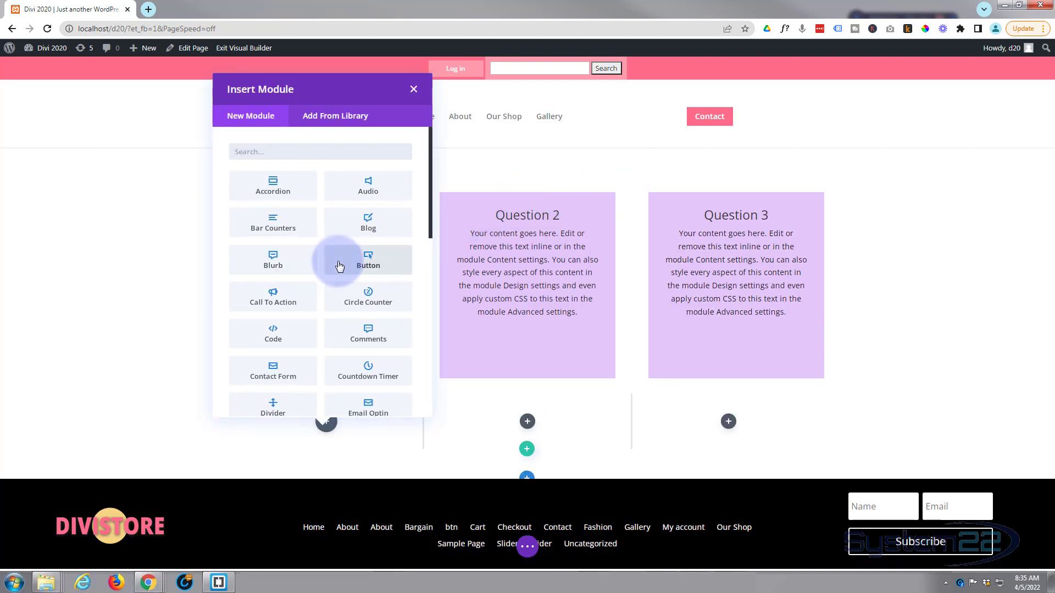
scroll(339, 266, "down", 8)
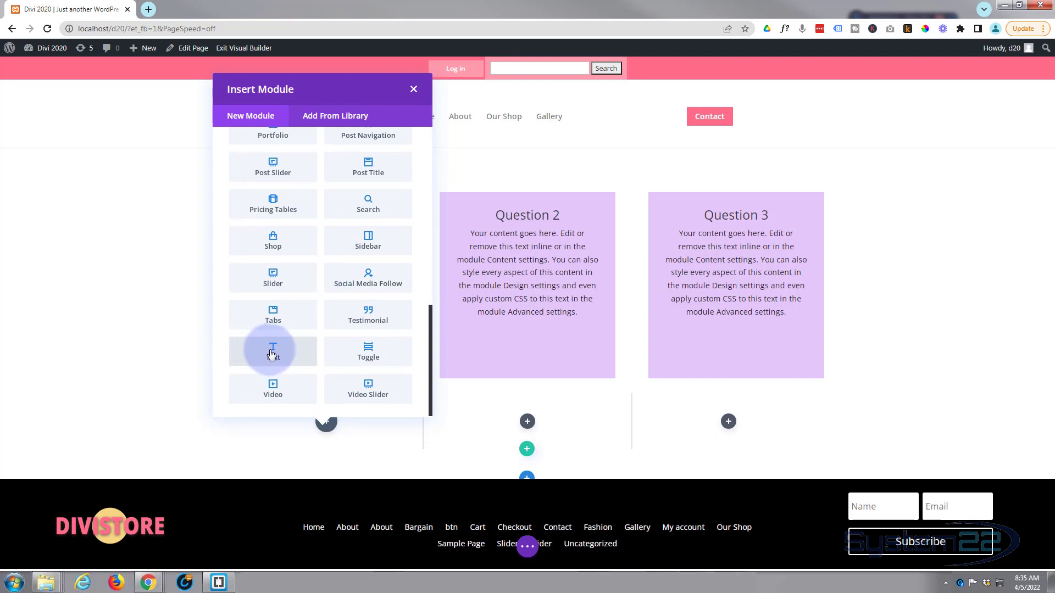
scroll(271, 353, "up", 8)
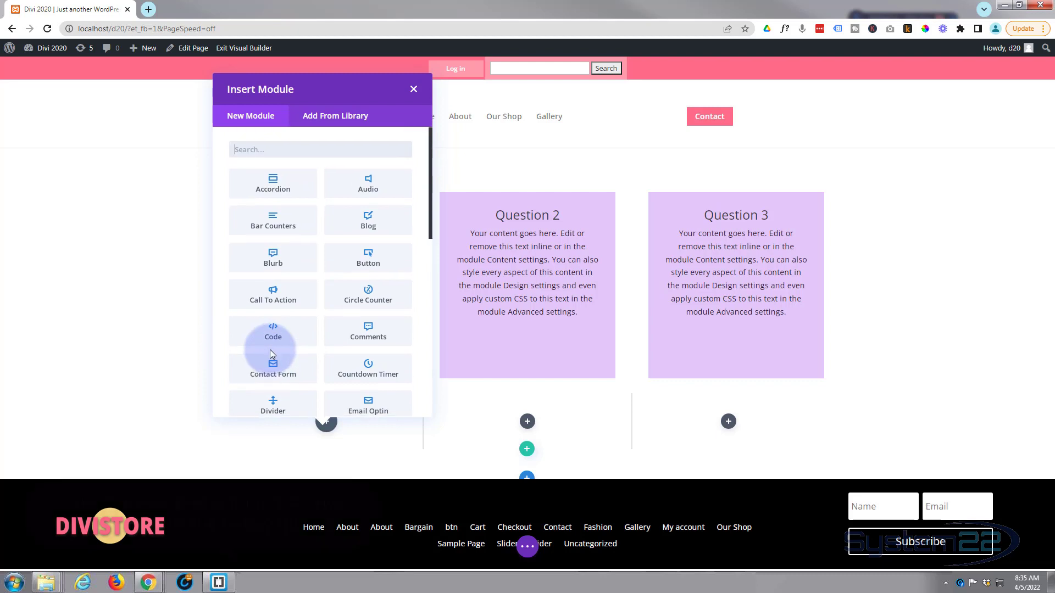
scroll(270, 353, "down", 3)
scroll(269, 352, "down", 4)
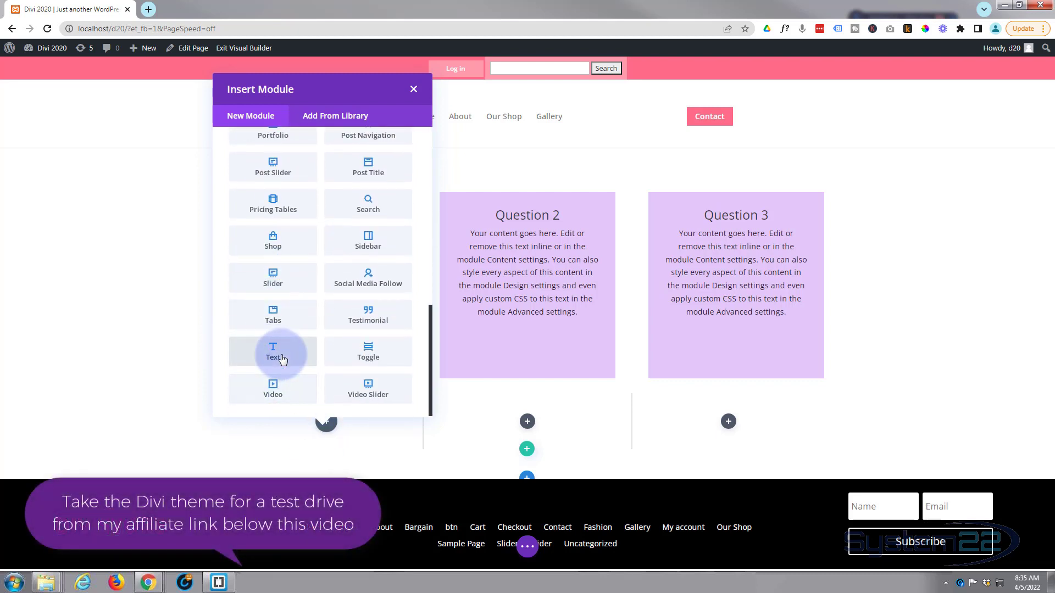
left_click(282, 359)
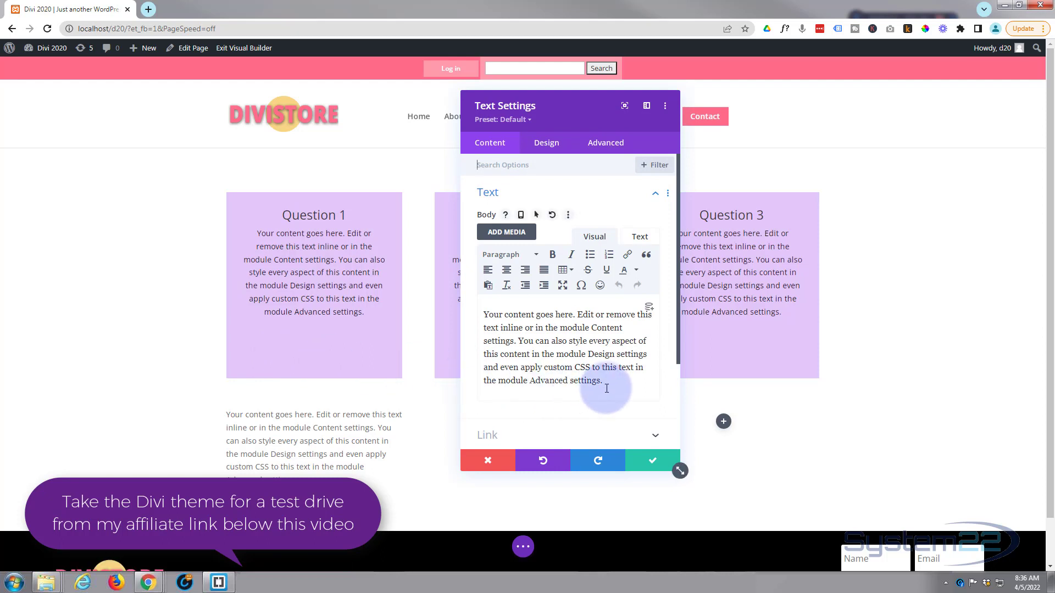
- Add the title "Question 4" above the module's placeholder text and format it as Heading 2
left_click_drag(606, 382, 470, 320)
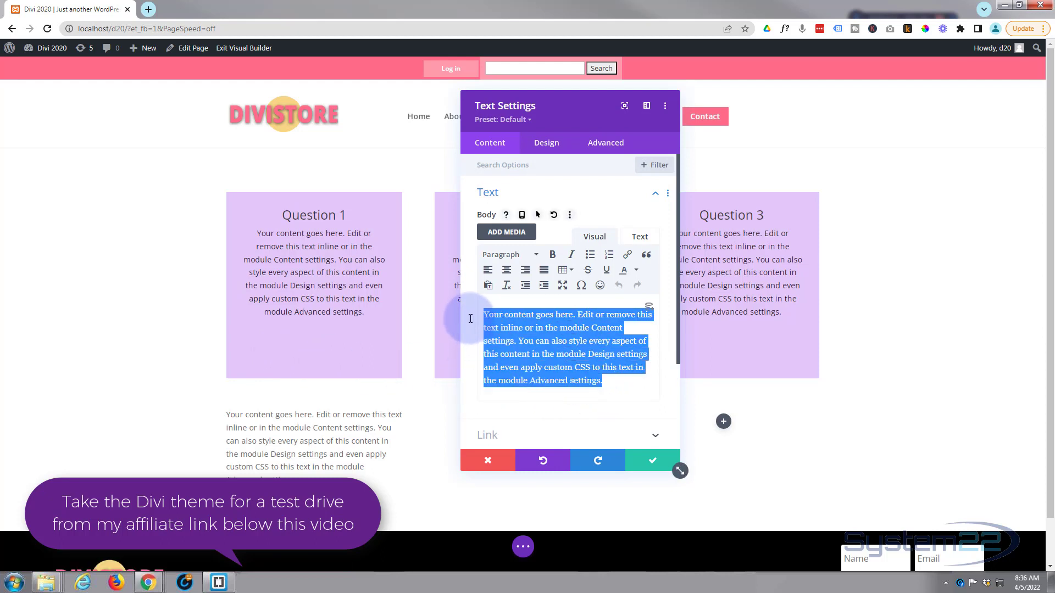
left_click(502, 307)
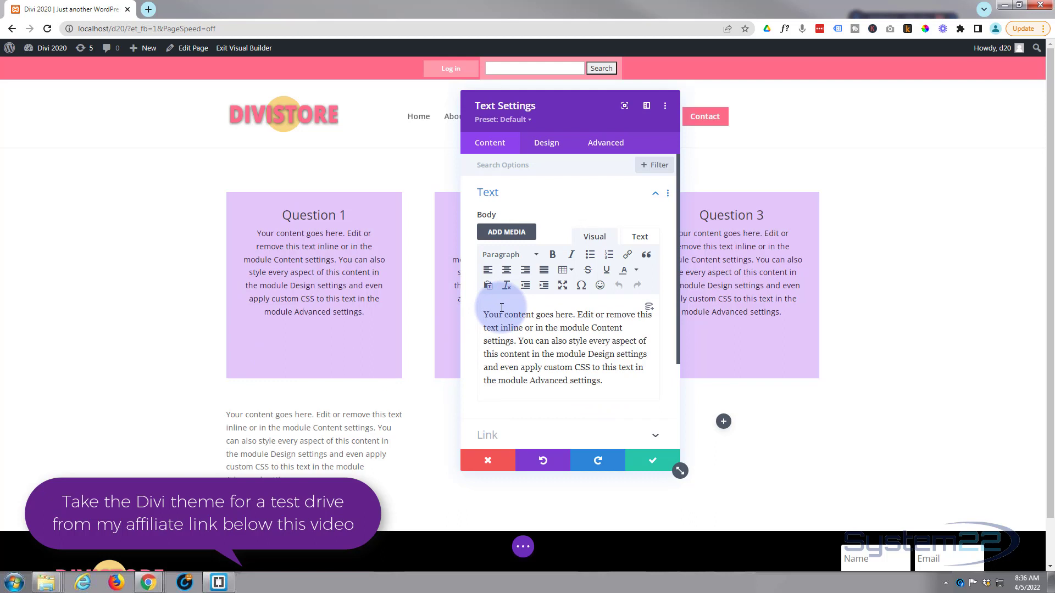
key("Return")
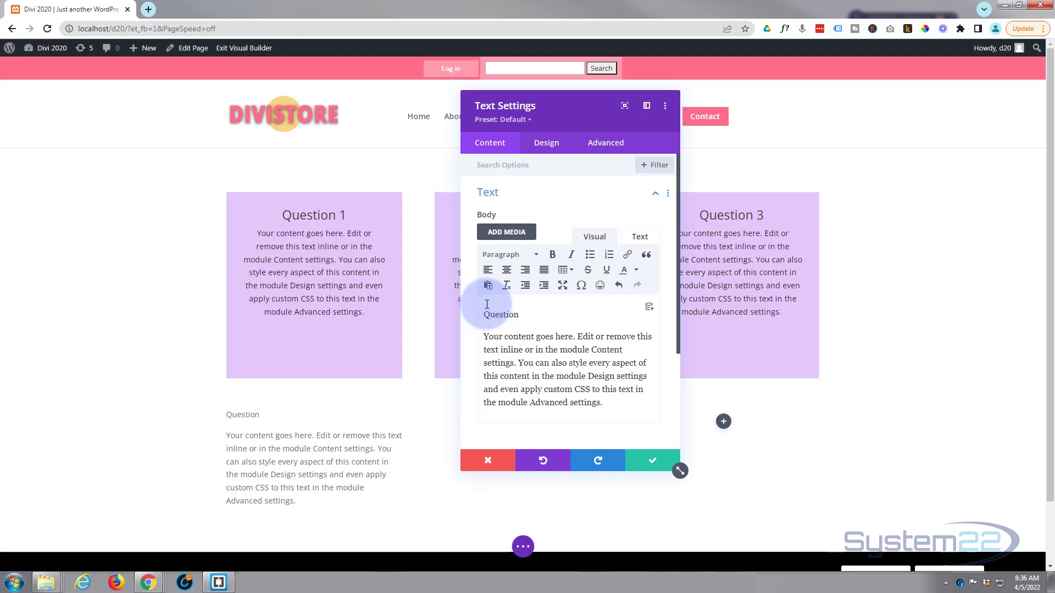
type("Question 4")
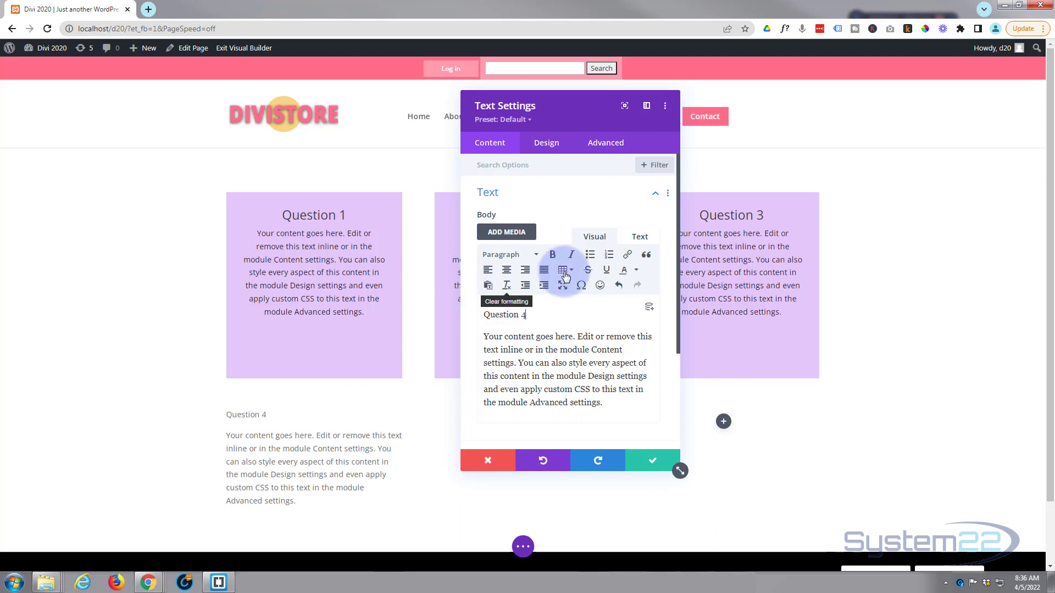
left_click_drag(527, 315, 473, 316)
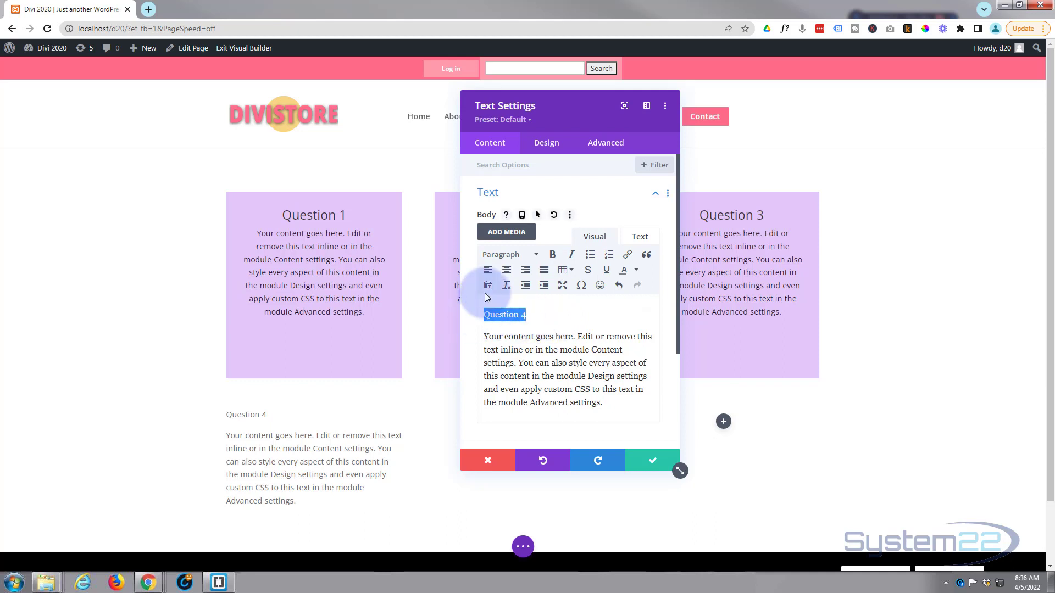
left_click(526, 255)
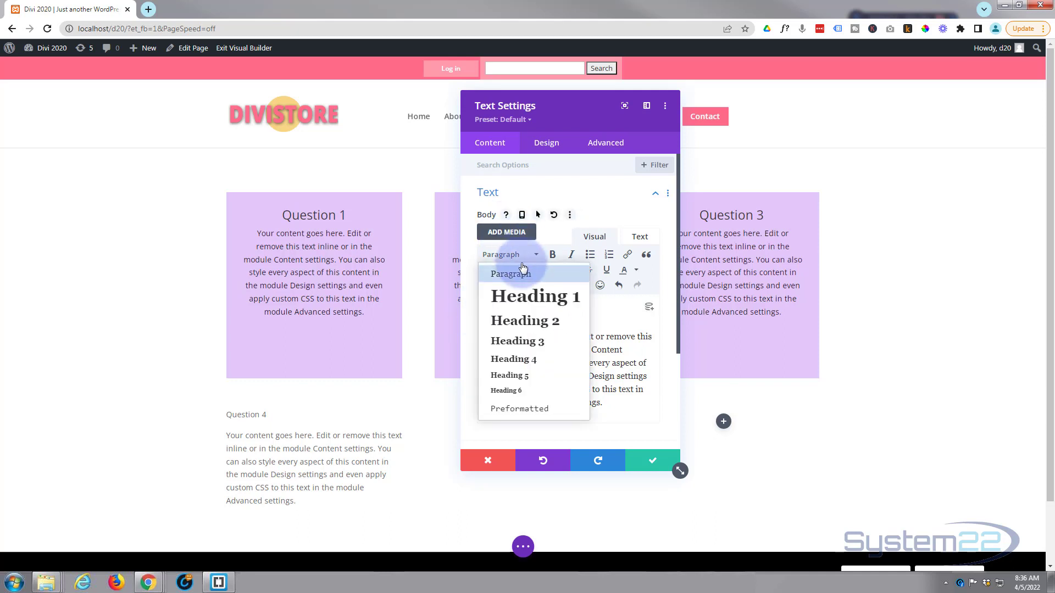
left_click(510, 318)
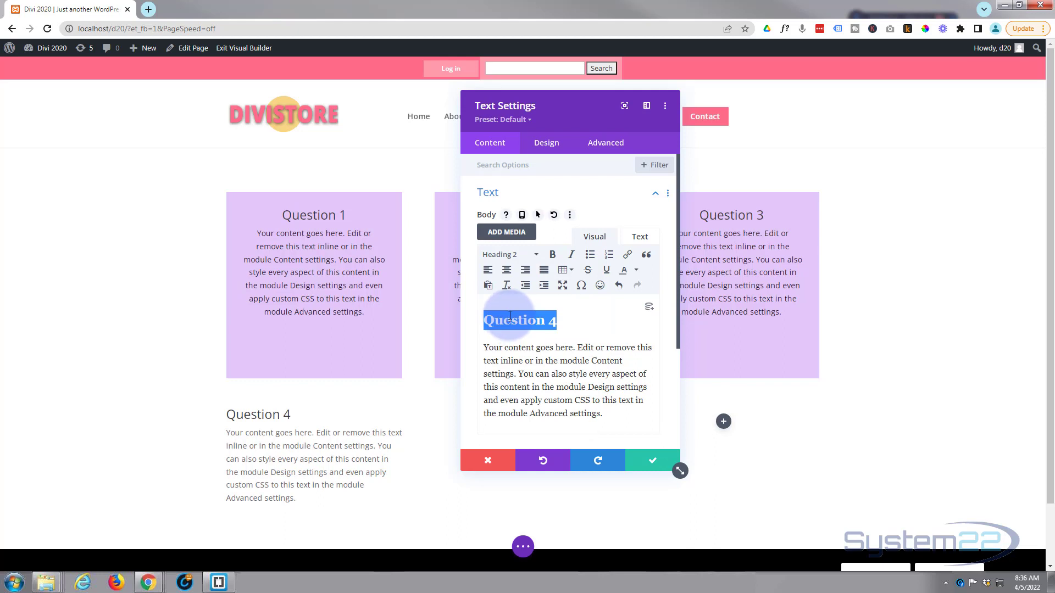
- Center the text alignment of the Question 4 text module
left_click(548, 144)
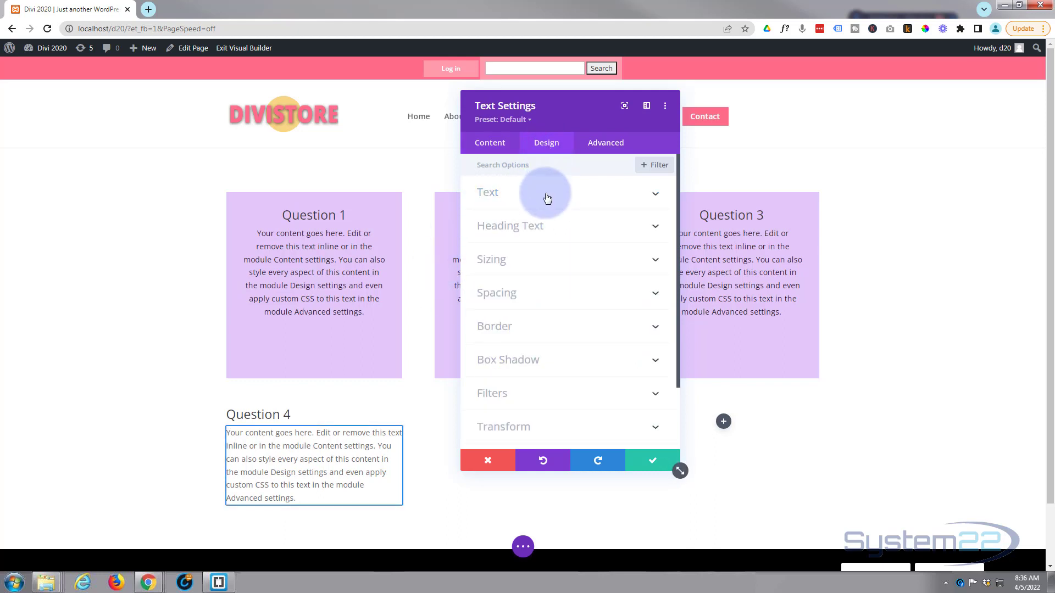
left_click(548, 197)
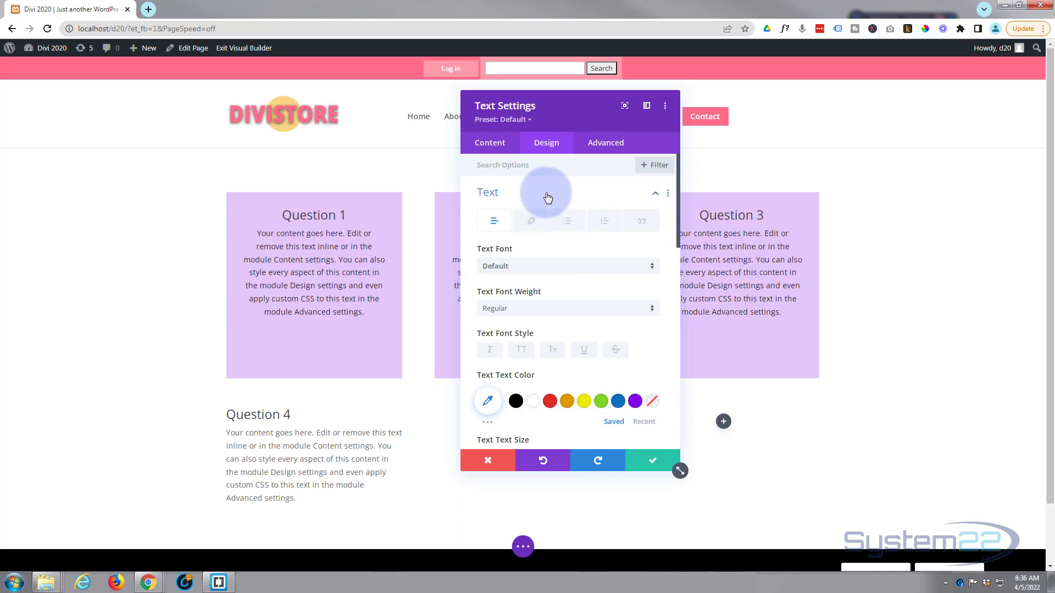
scroll(544, 231, "down", 7)
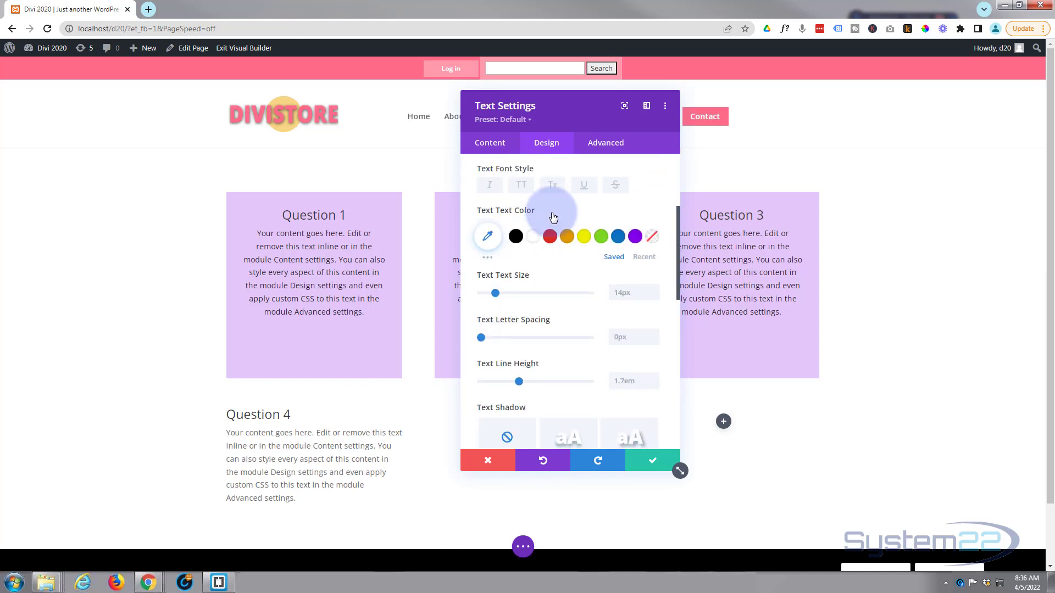
left_click(546, 313)
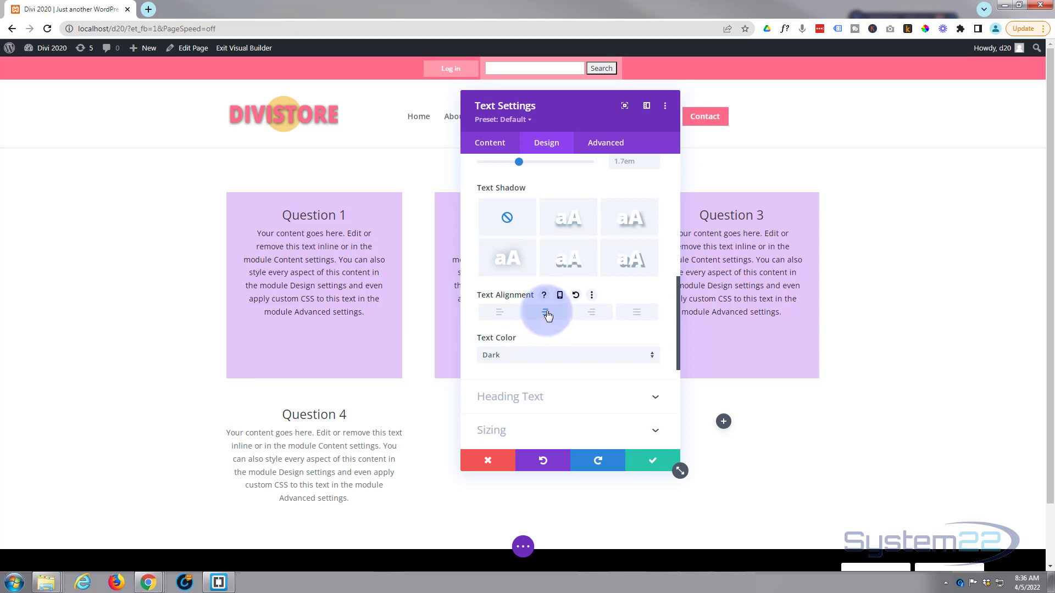
- Set the text module's padding to 25px on all four sides and save the module
scroll(546, 313, "down", 2)
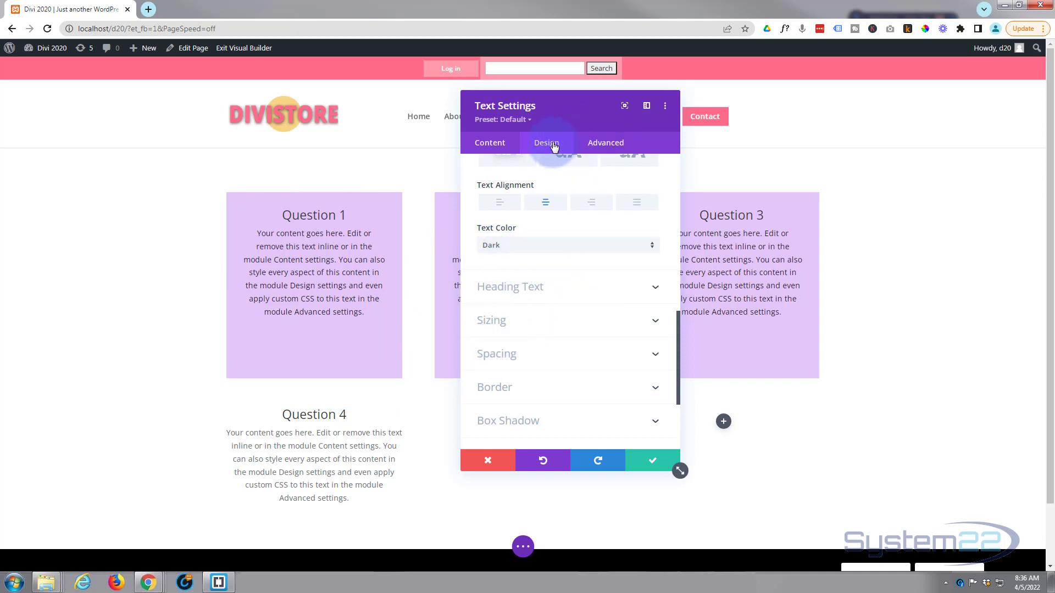
left_click(549, 356)
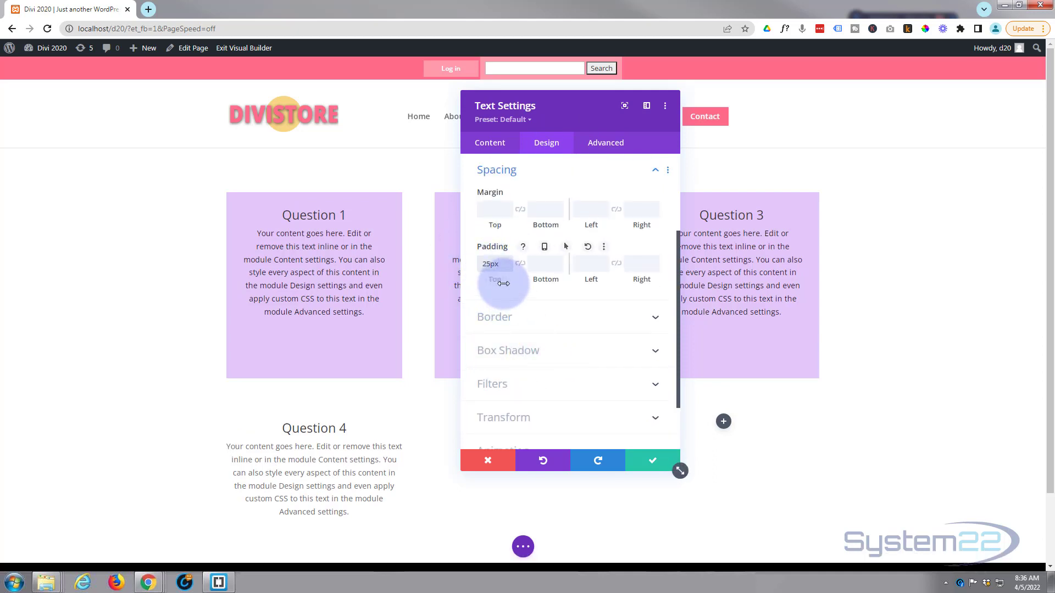
left_click(520, 265)
left_click(590, 265)
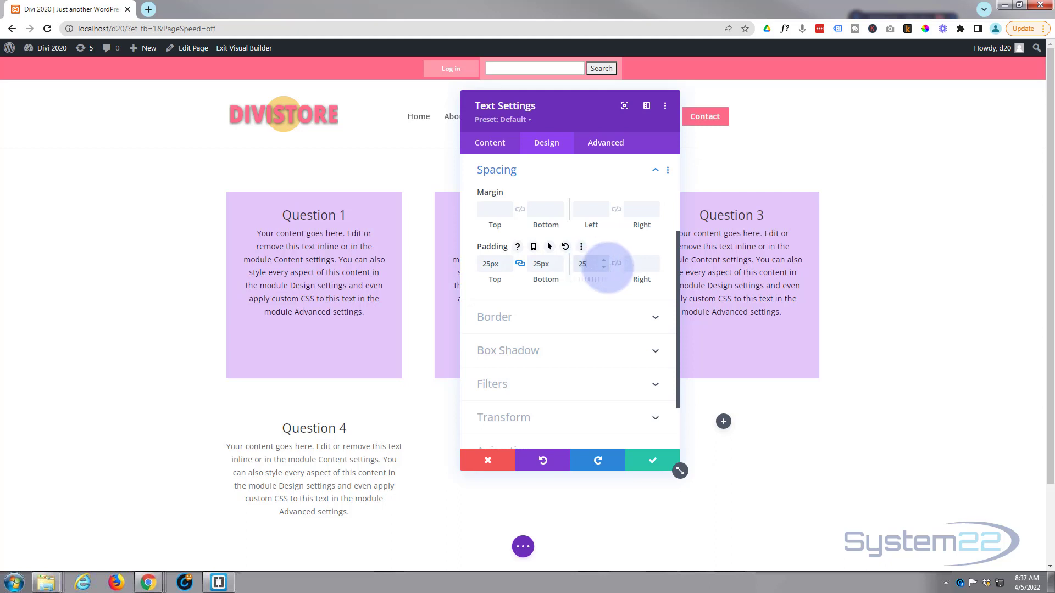
left_click(616, 264)
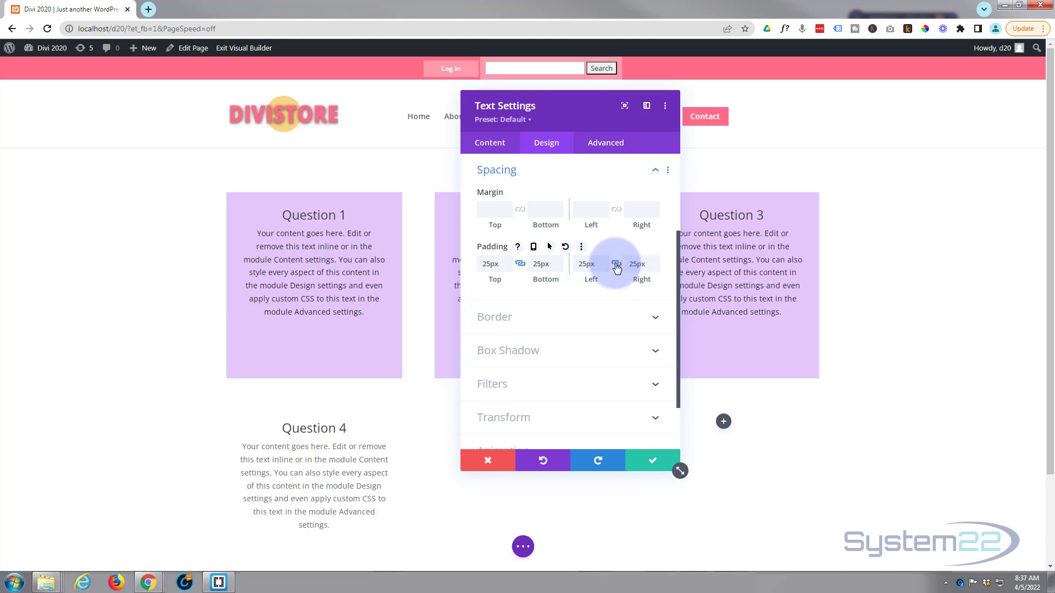
scroll(590, 261, "down", 2)
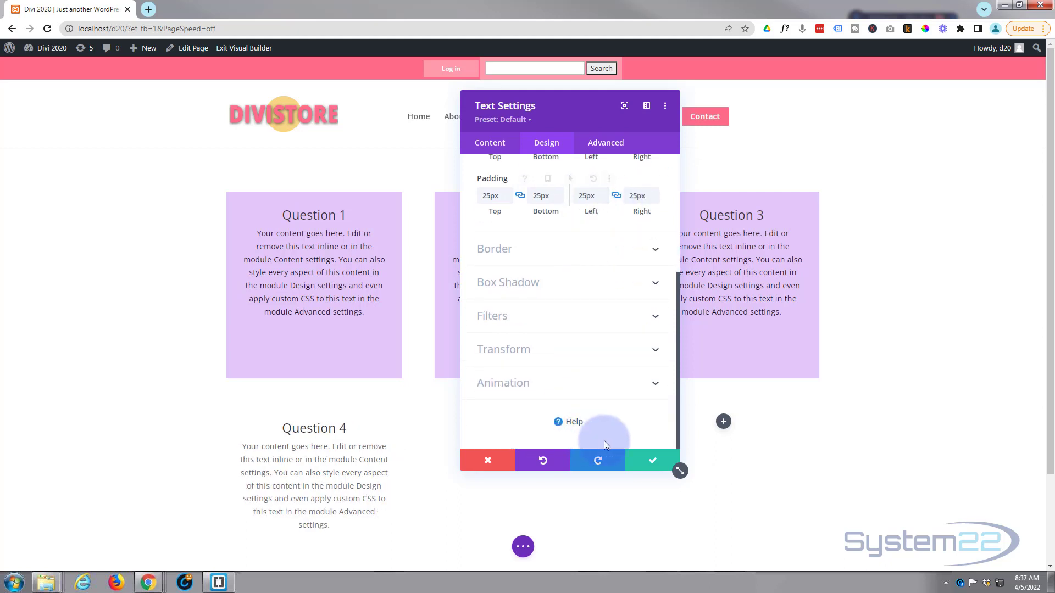
left_click(652, 461)
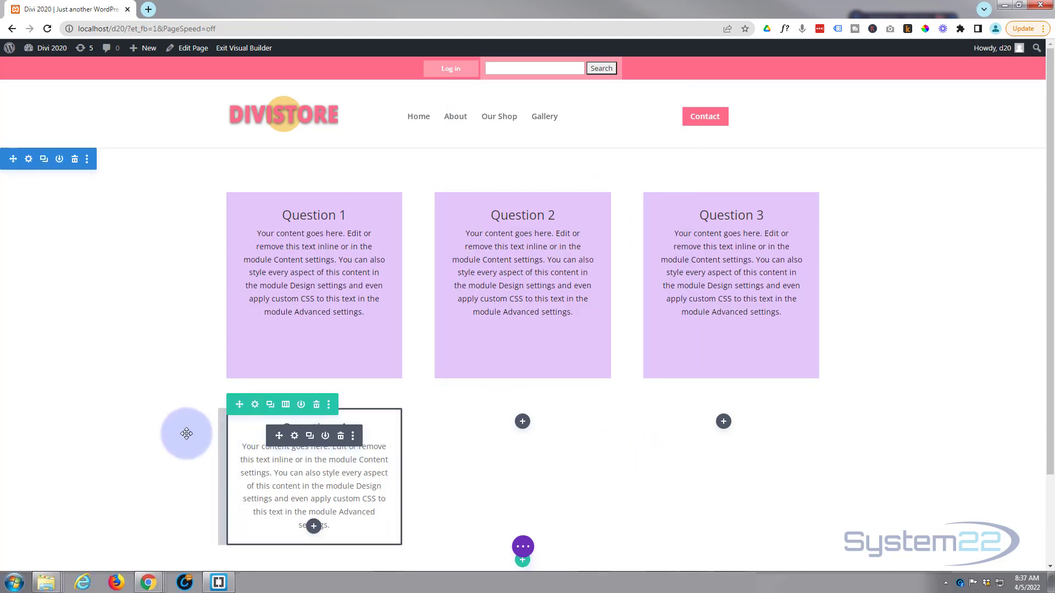
- Give the new row's first column a blue background, rgba(12,113,195,0.4), and save the column and row settings
scroll(181, 427, "down", 2)
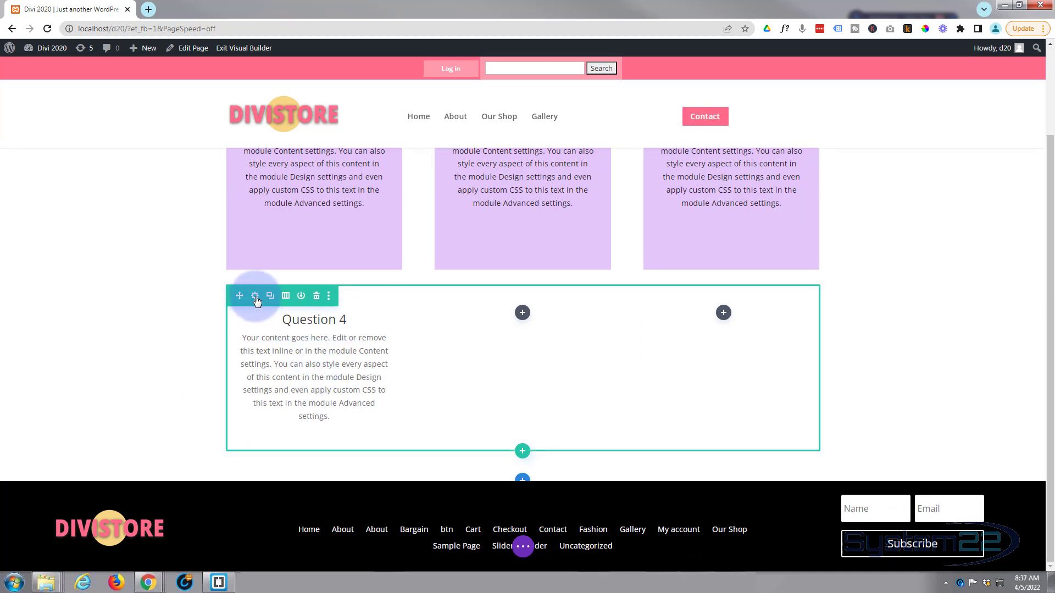
left_click(256, 299)
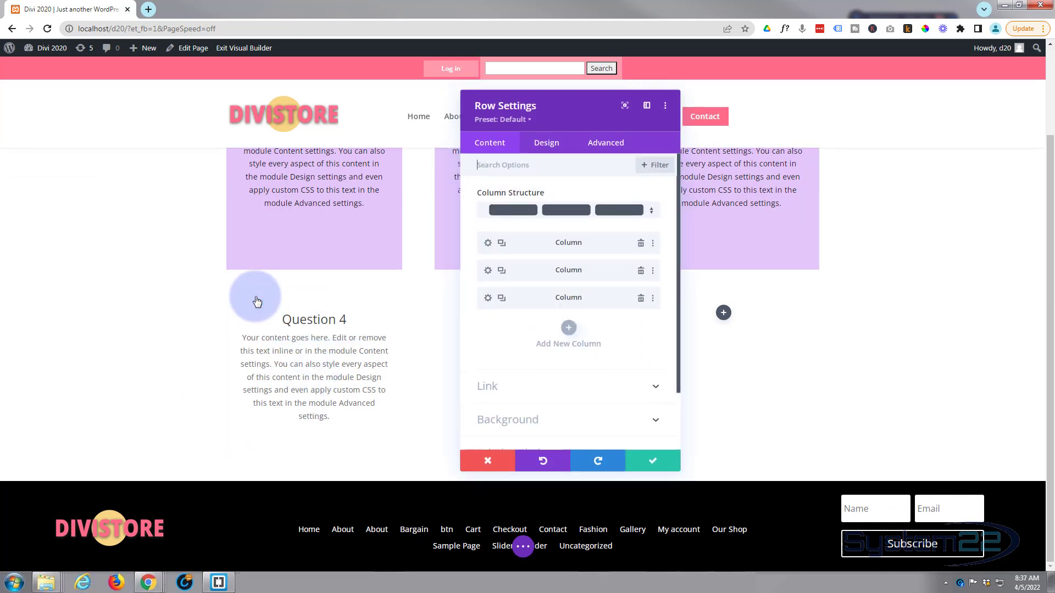
left_click(488, 243)
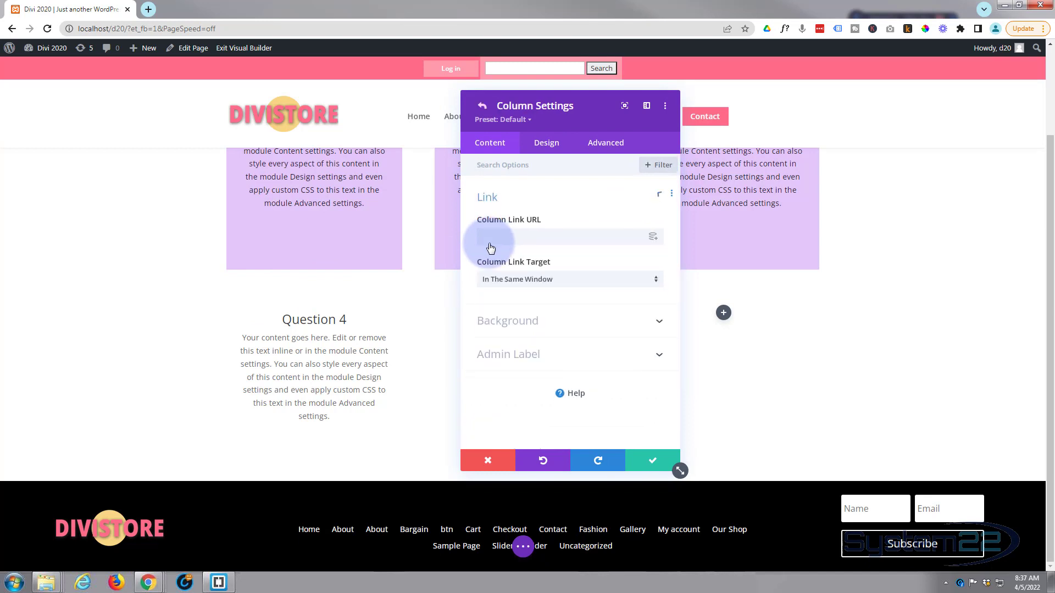
left_click(560, 320)
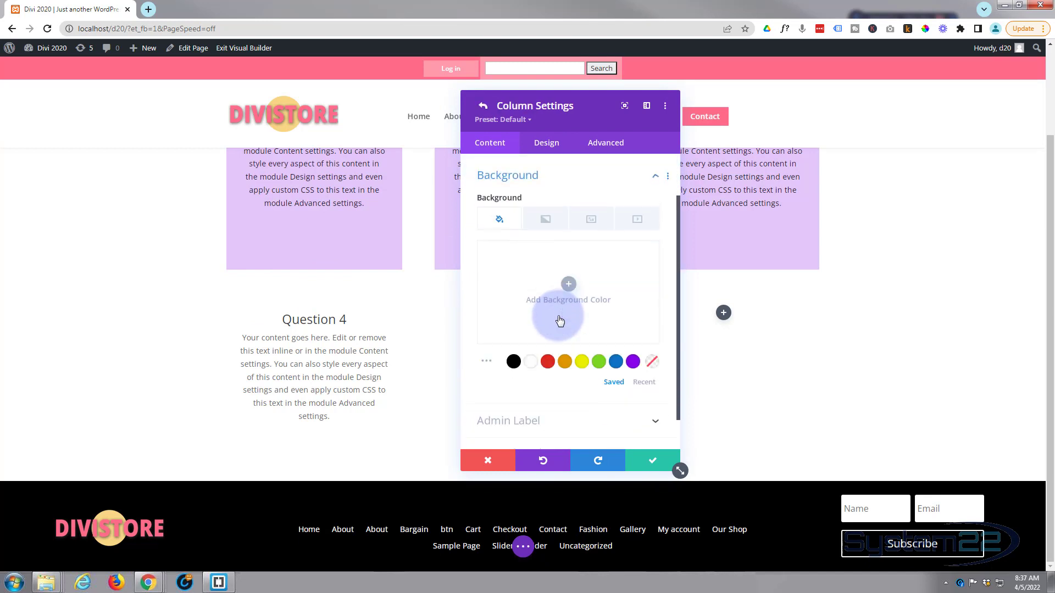
left_click(622, 360)
left_click(542, 292)
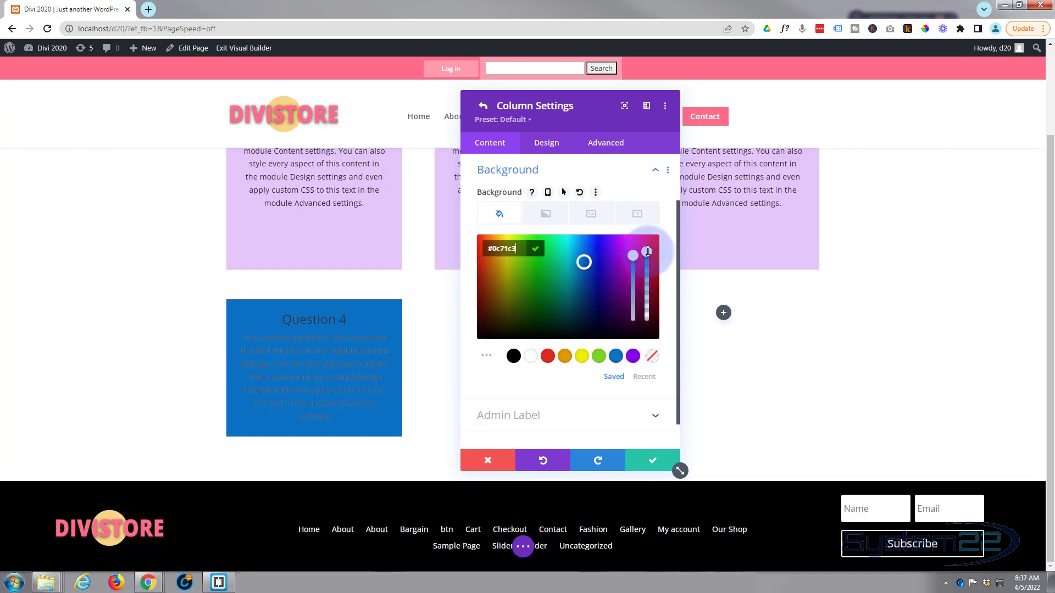
left_click_drag(648, 251, 648, 295)
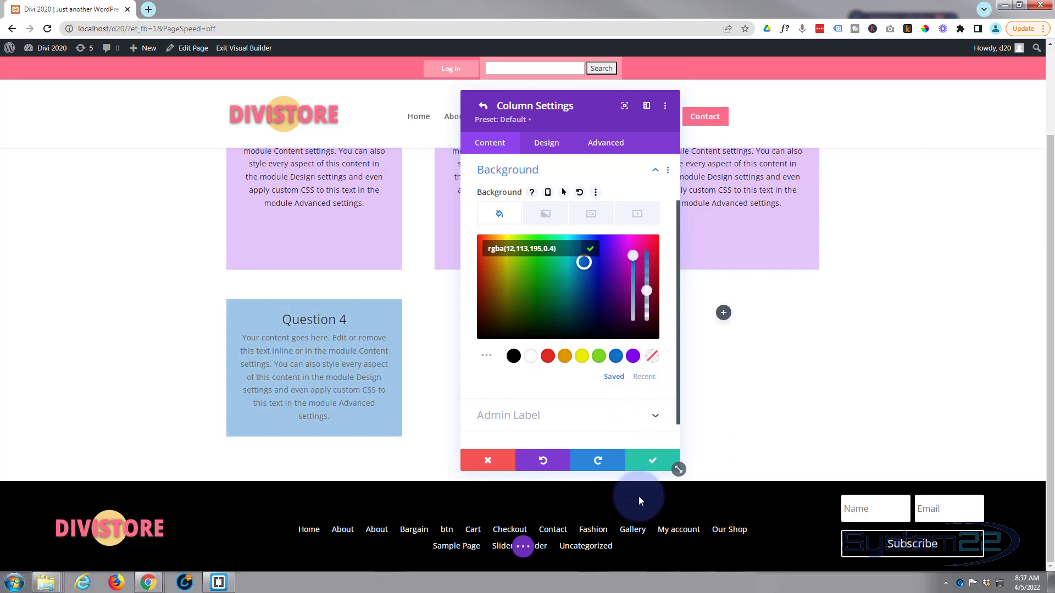
left_click(650, 466)
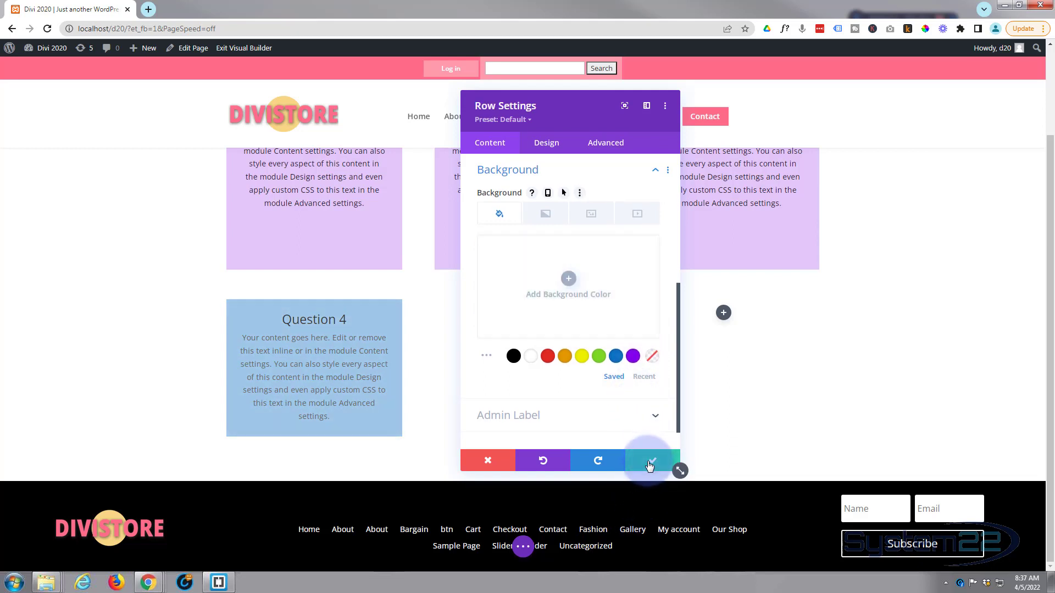
left_click(650, 466)
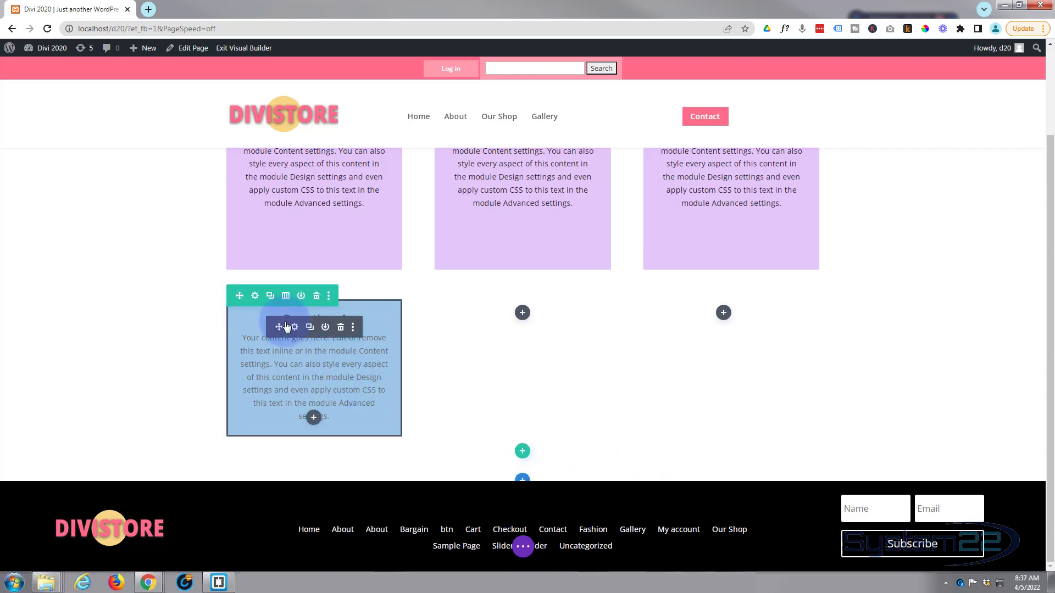
- Insert a Call To Action module below the Question 4 text and clear its placeholder title
left_click(314, 419)
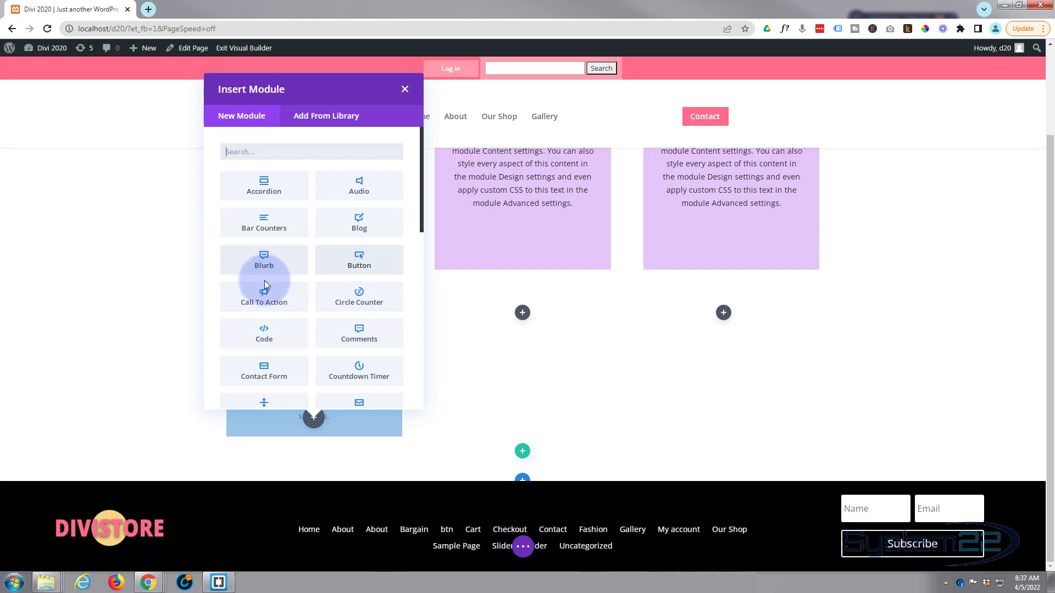
left_click(269, 297)
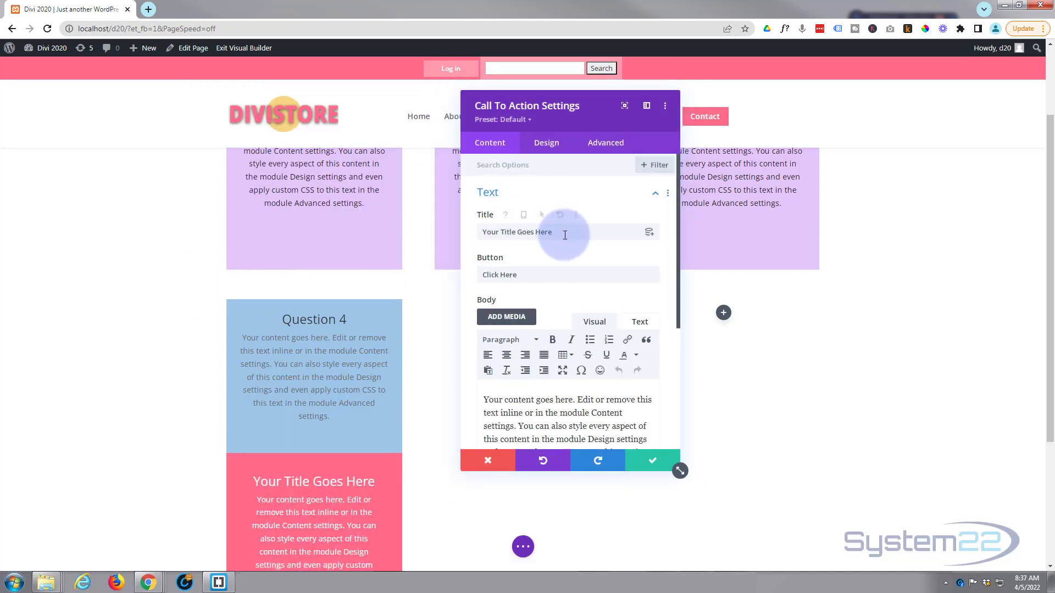
left_click_drag(565, 232, 460, 227)
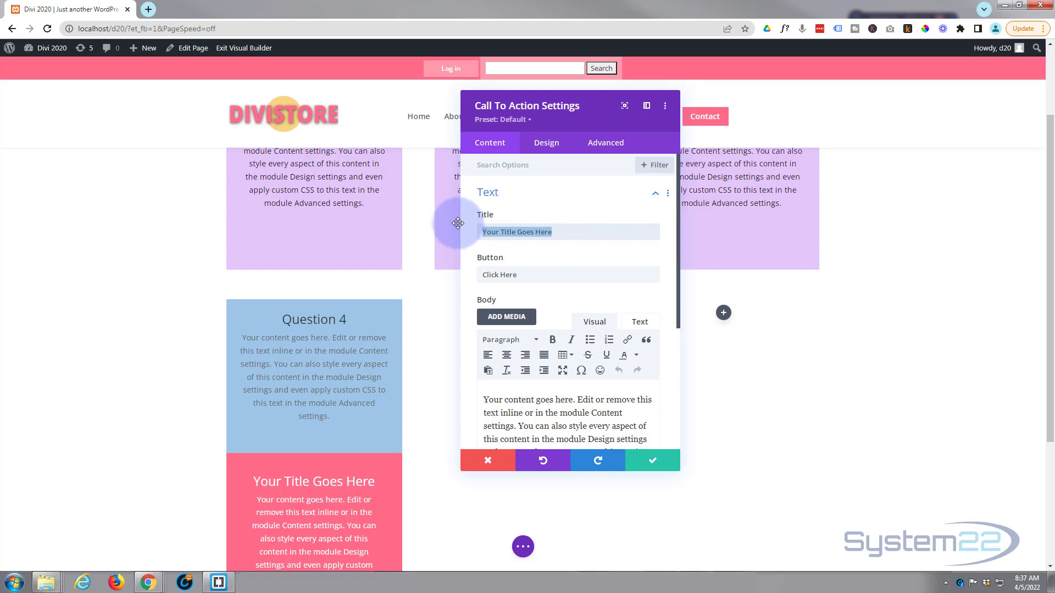
key("BackSpace")
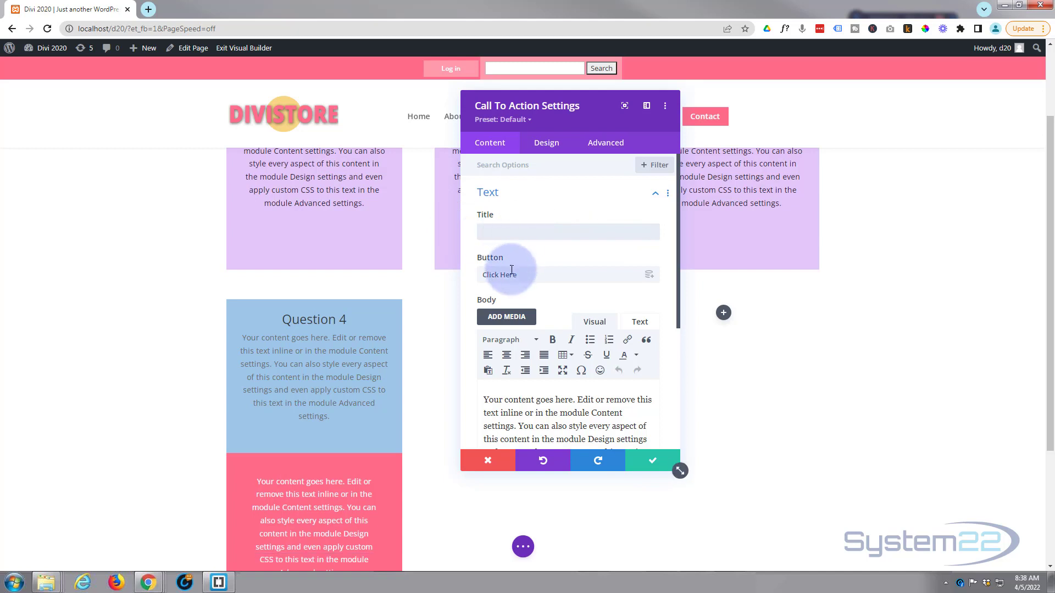
- Delete the placeholder body text of the Call To Action module, keeping "Click Here" as the button text
left_click(484, 274)
left_click_drag(494, 273, 519, 274)
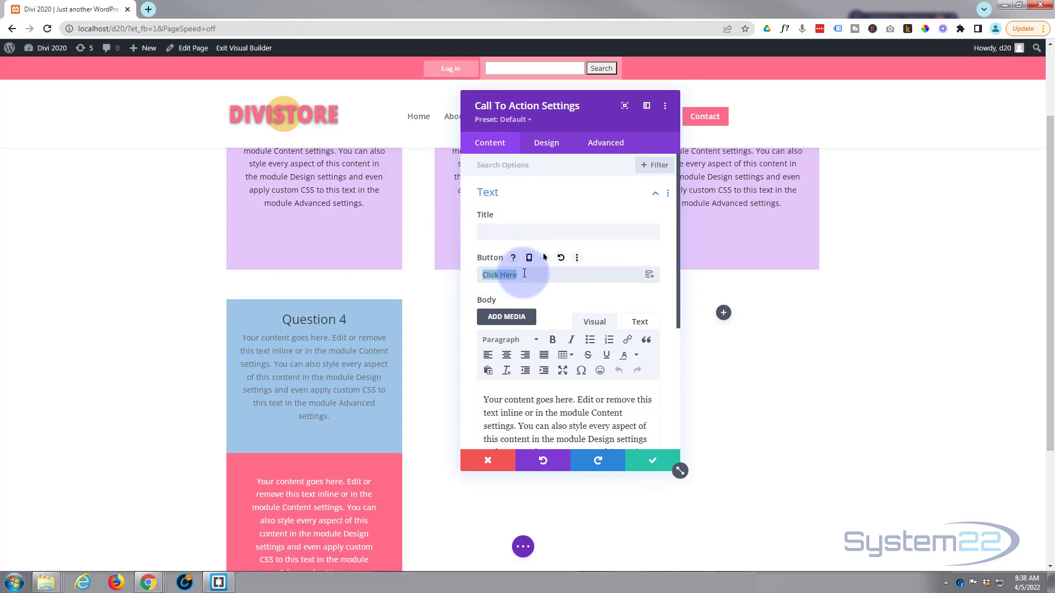
scroll(542, 286, "down", 2)
scroll(414, 418, "down", 3)
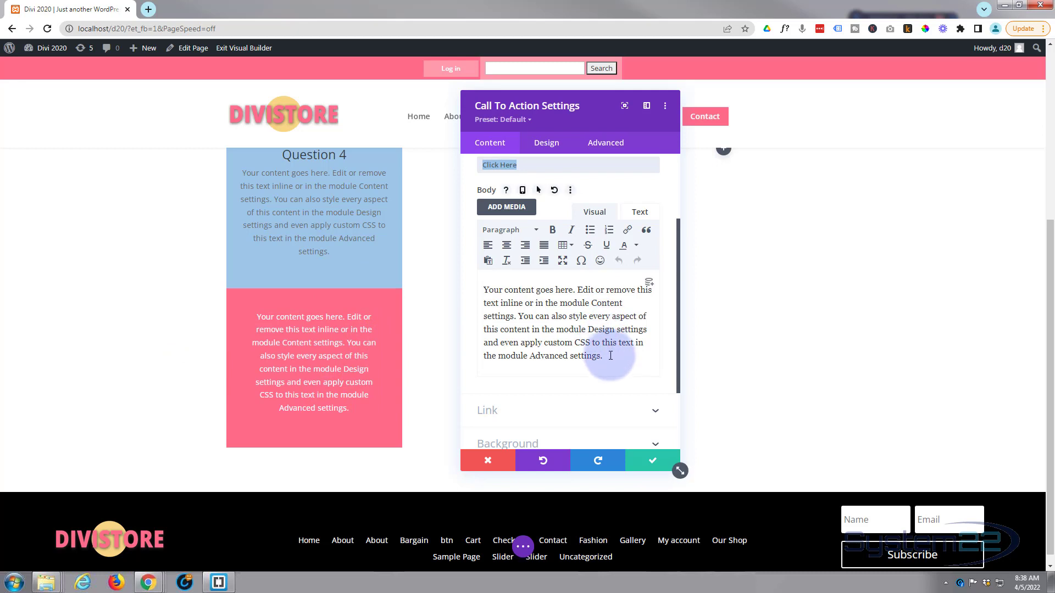
left_click_drag(607, 363, 479, 286)
key("BackSpace")
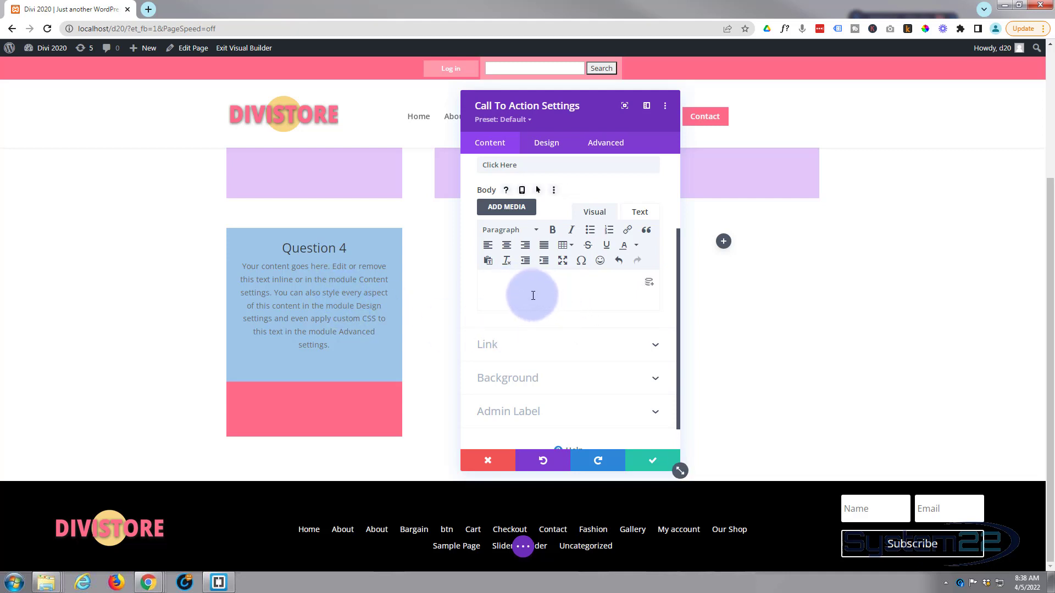
- Set the Call To Action button's link URL to # and keep its link target as In The Same Window
left_click(506, 344)
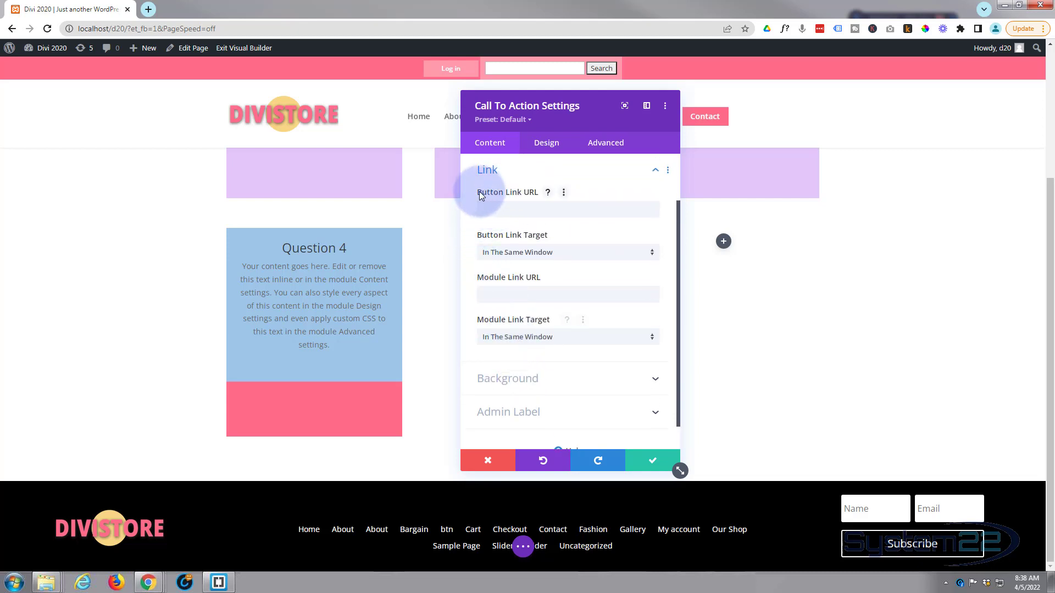
left_click(481, 209)
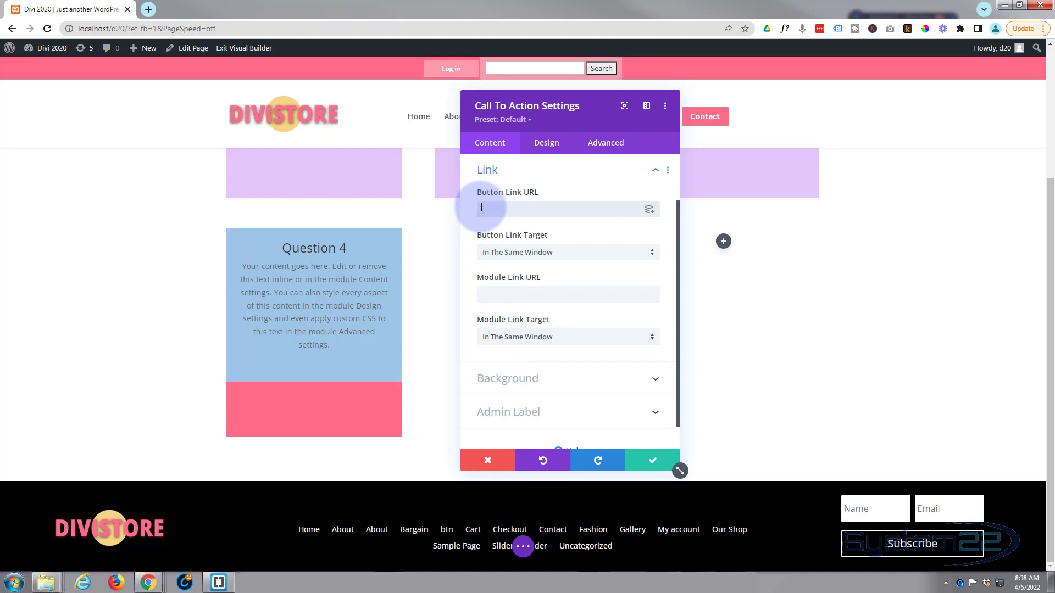
type("#")
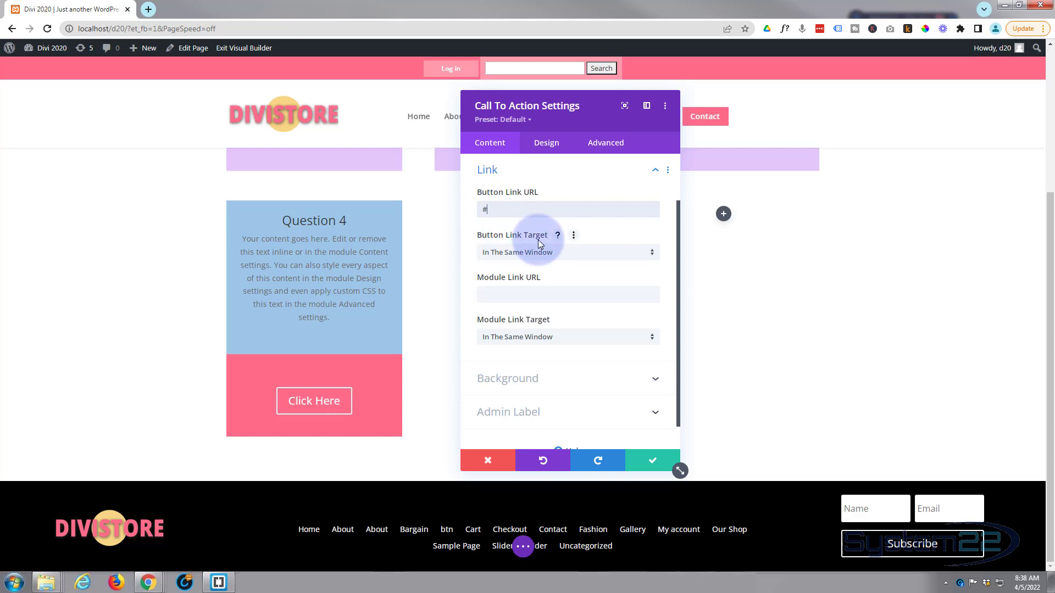
left_click(576, 254)
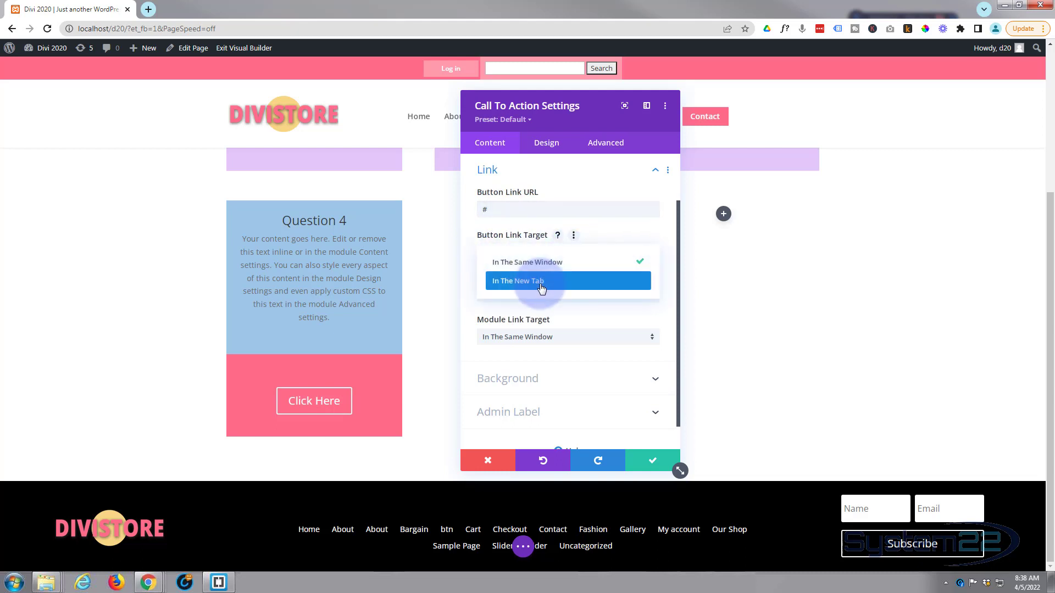
left_click(467, 240)
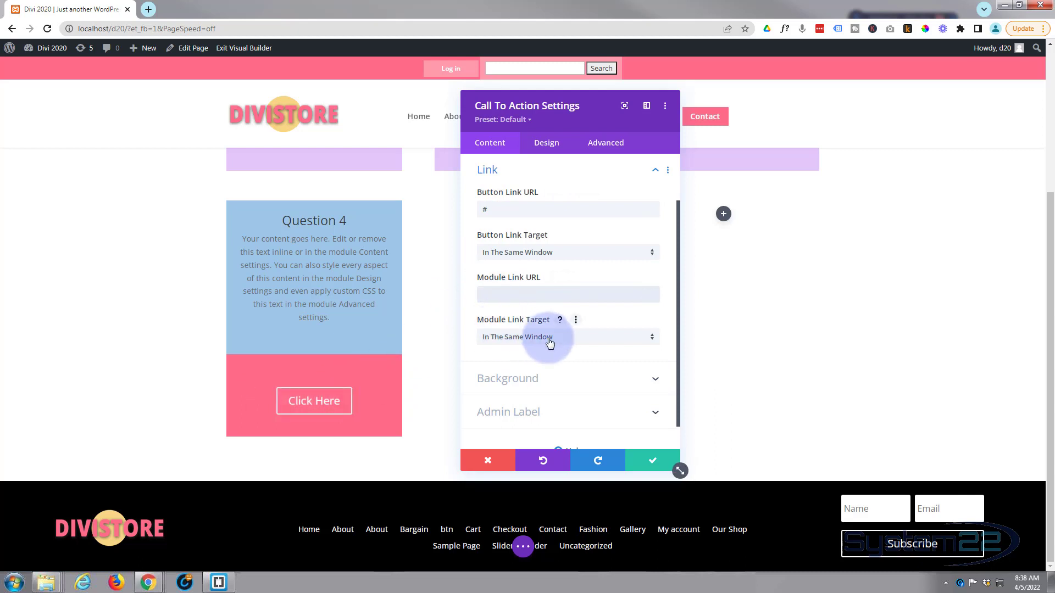
scroll(541, 323, "down", 1)
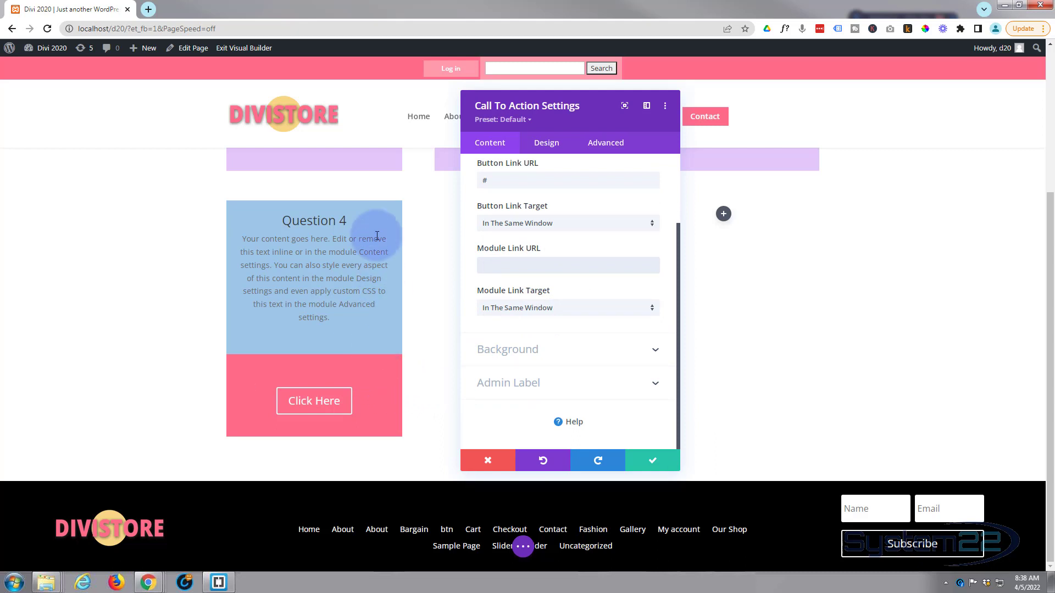
- Remove the default pink background color from the Call To Action module
left_click(569, 353)
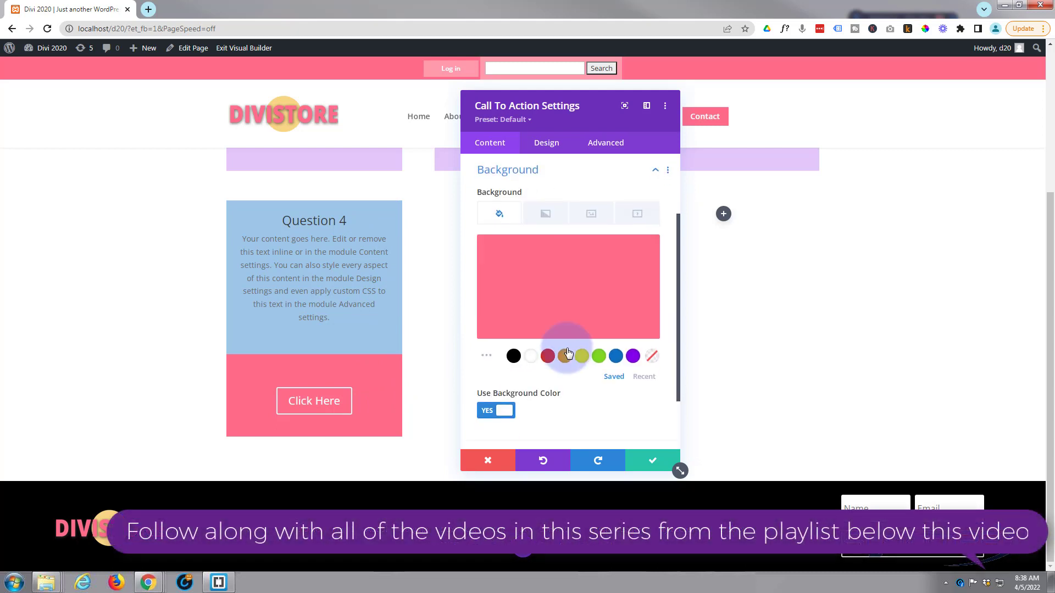
left_click(488, 148)
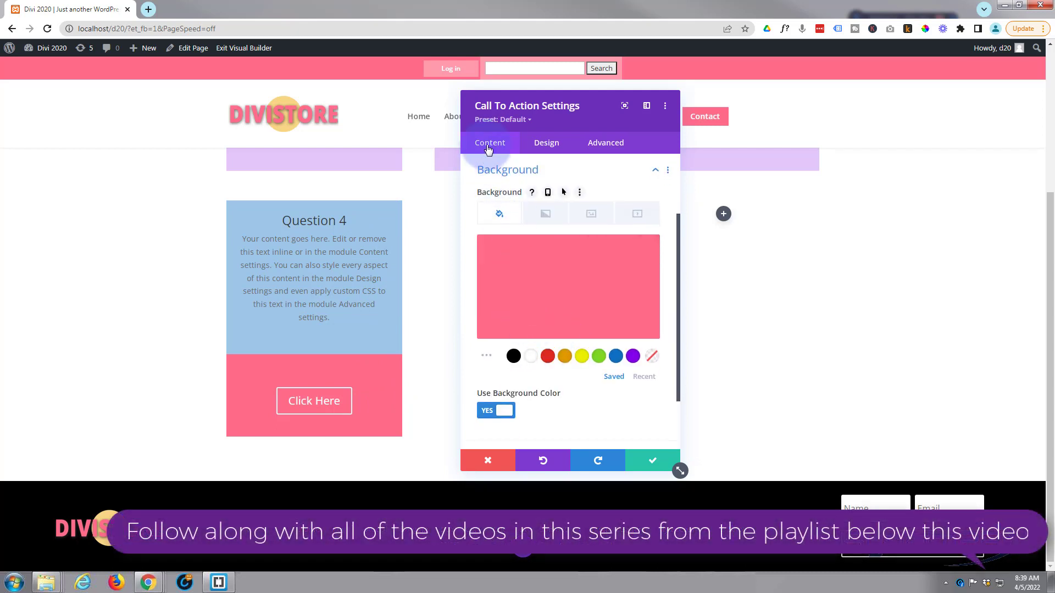
mouse_move(639, 252)
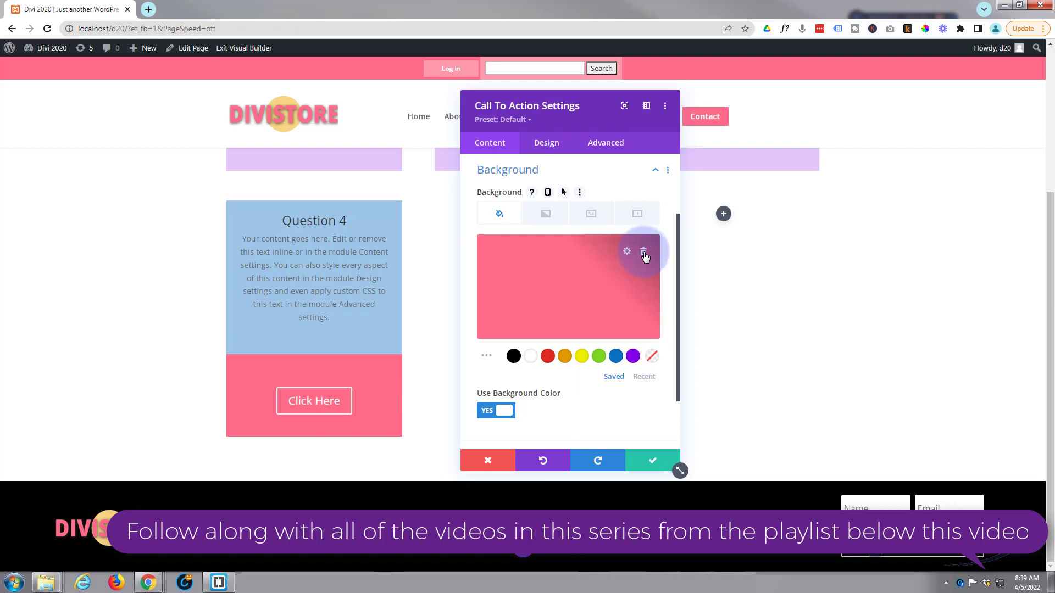
left_click(644, 254)
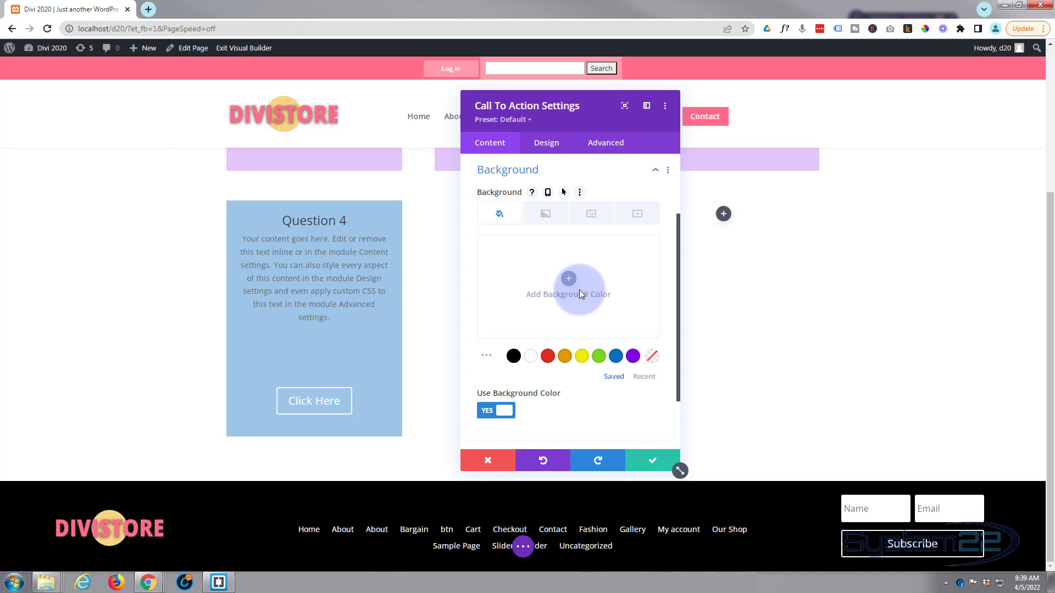
- Give the Call To Action module a semi-transparent red background, rgba(224,43,32,0.47)
left_click(551, 359)
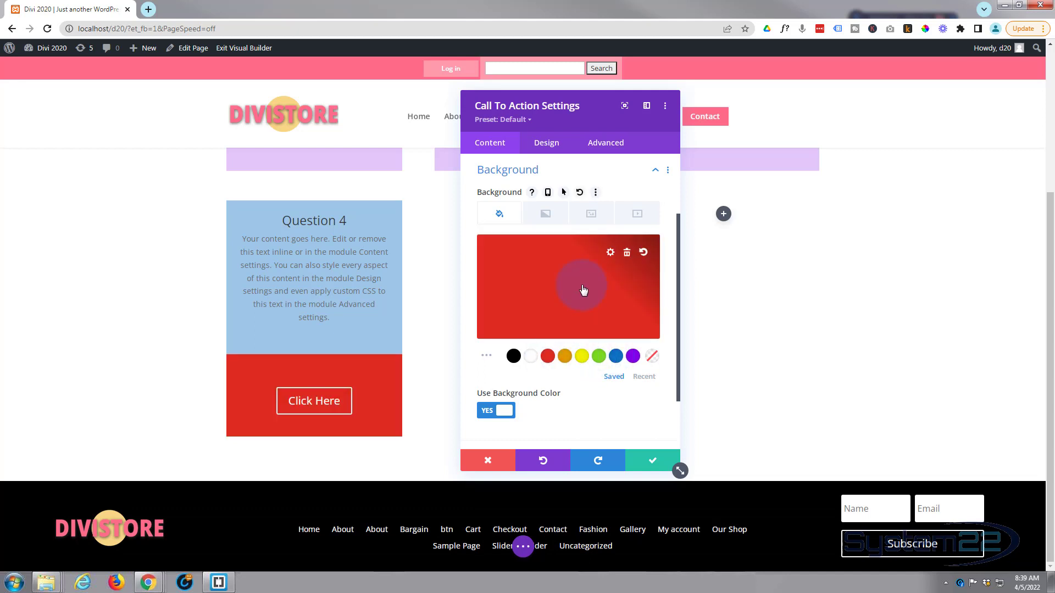
left_click(627, 252)
left_click_drag(647, 254, 647, 291)
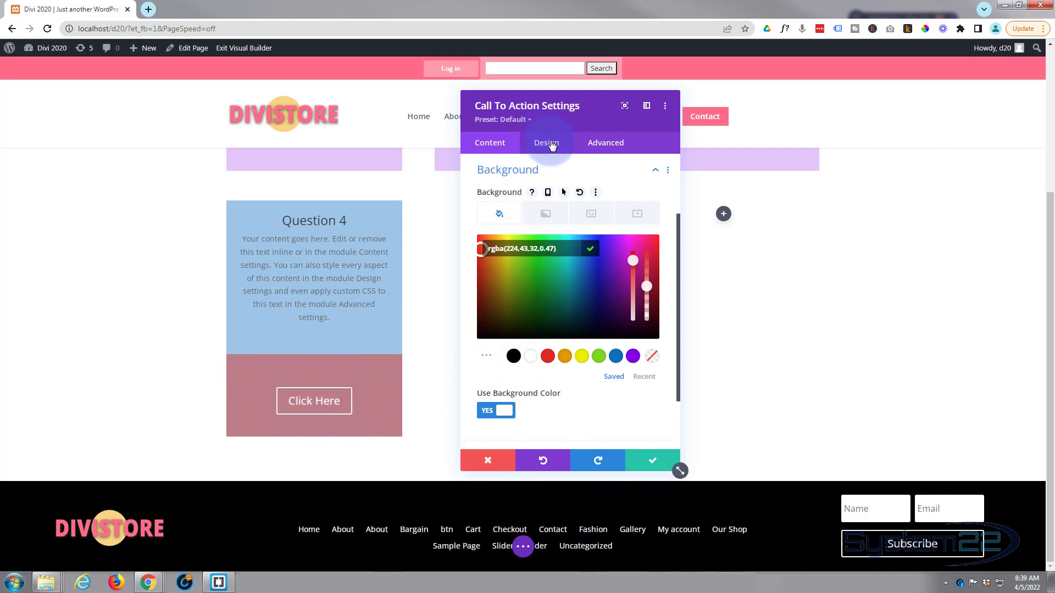
- Set the Call To Action module's top padding to 250px and its top margin to -300px so it overlaps the Question 4 text
left_click(549, 143)
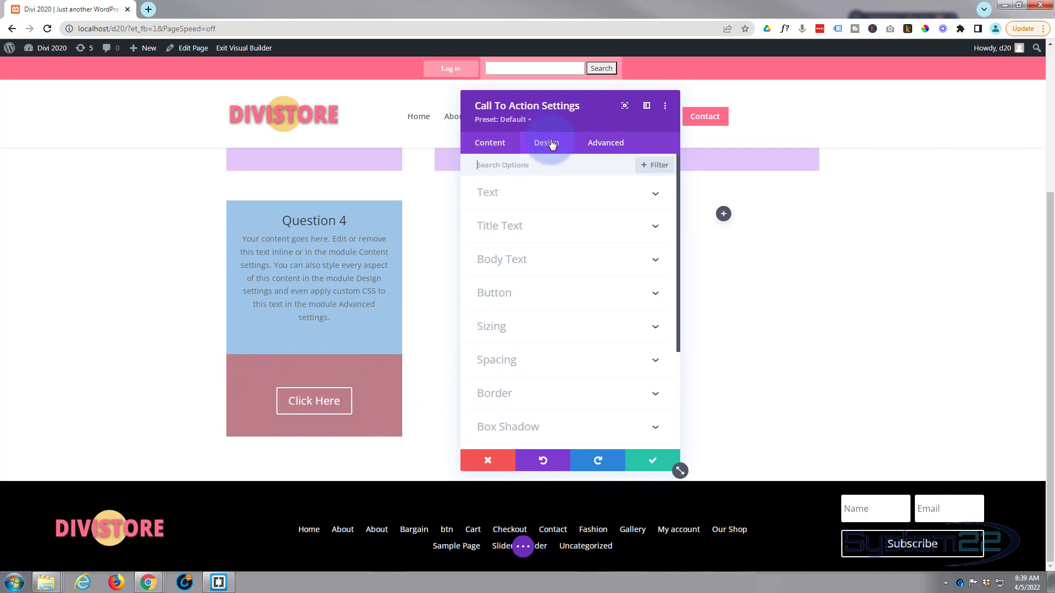
left_click(565, 360)
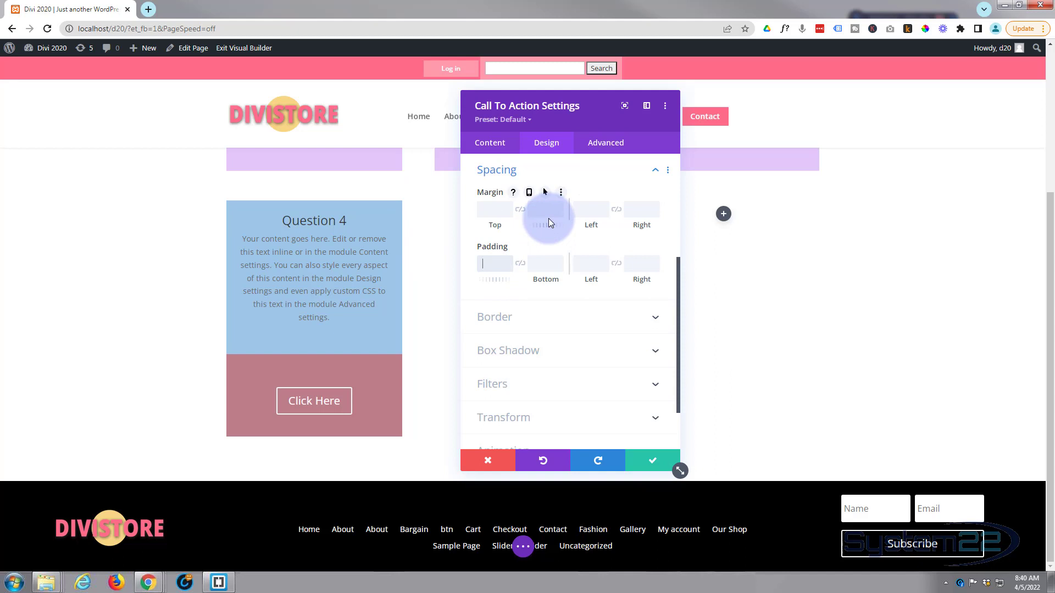
type("250px")
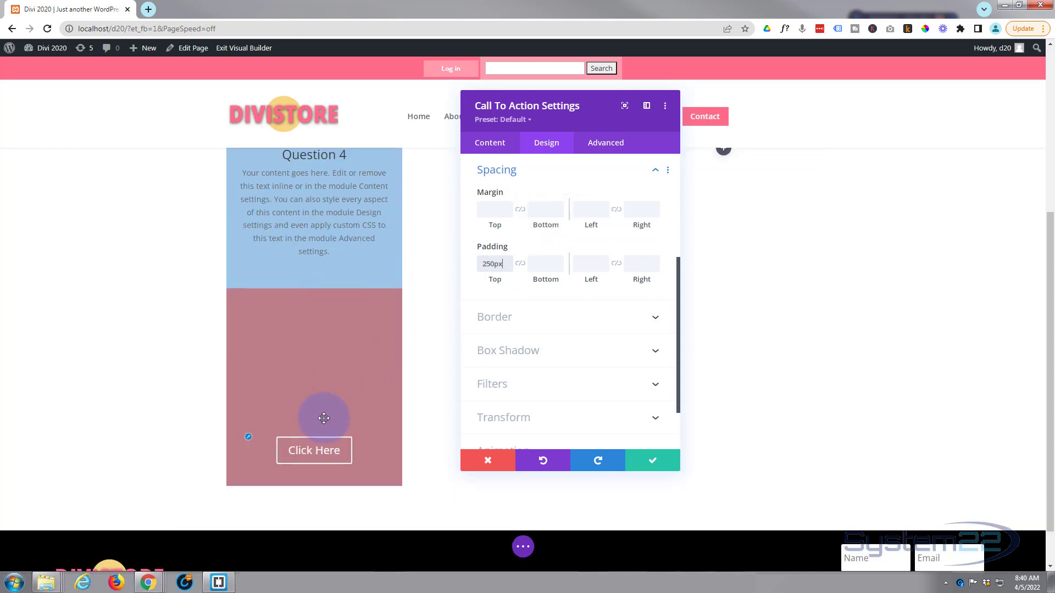
scroll(318, 440, "up", 2)
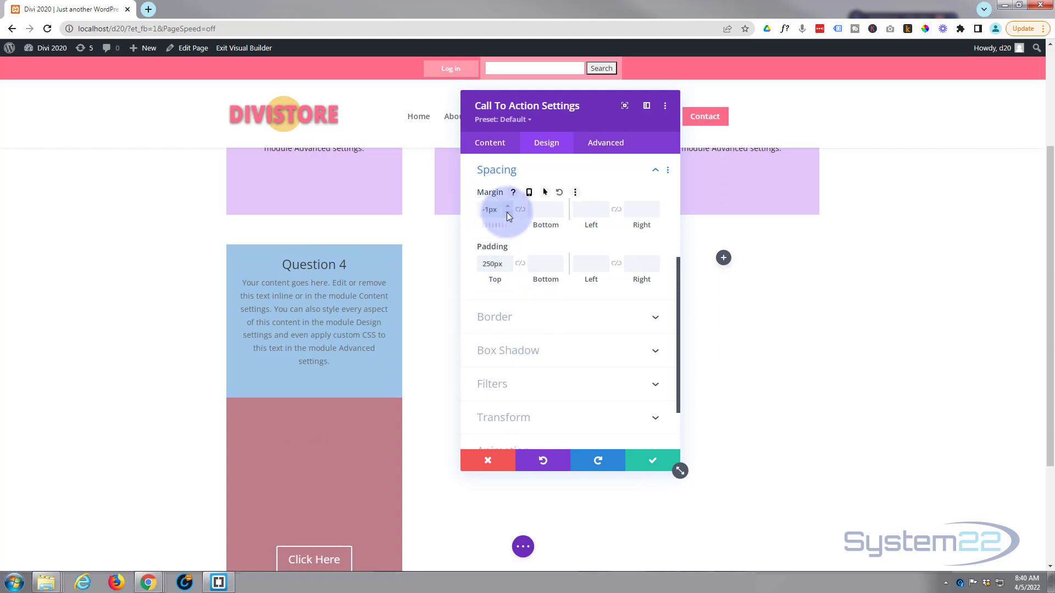
left_click(507, 212)
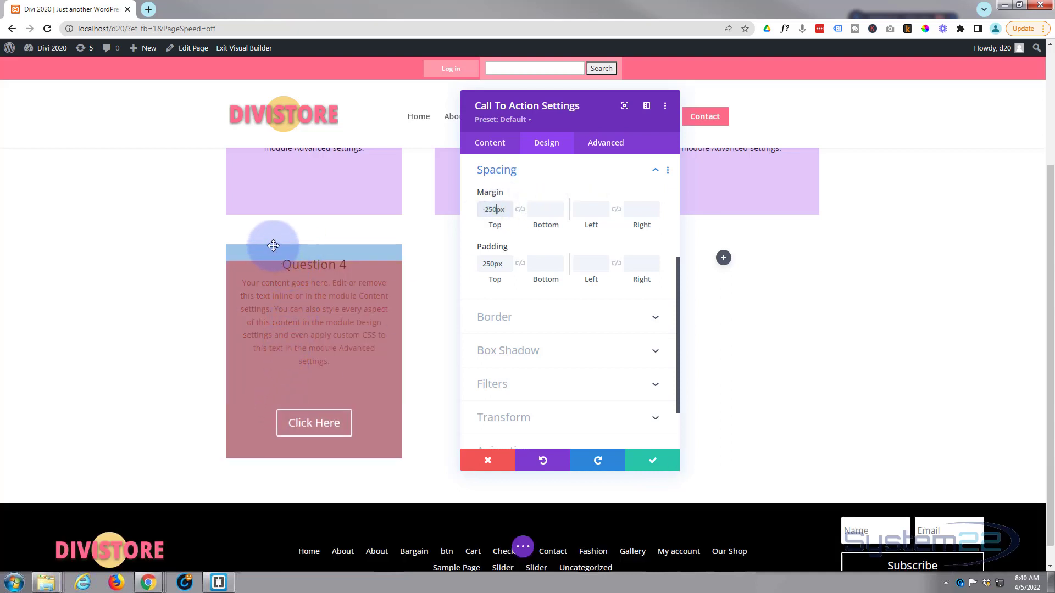
left_click(487, 209)
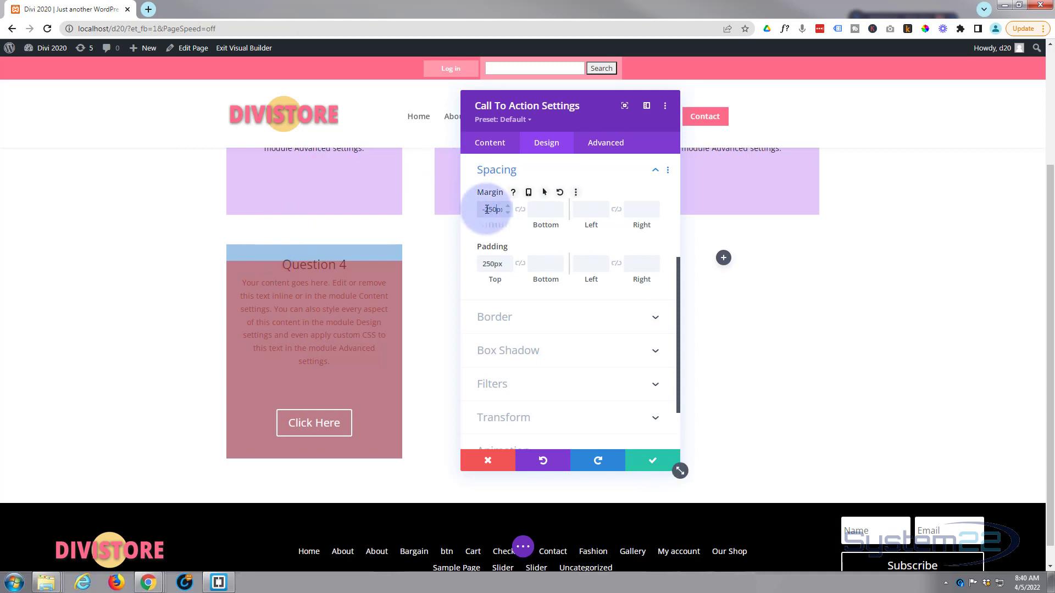
left_click_drag(487, 209, 493, 210)
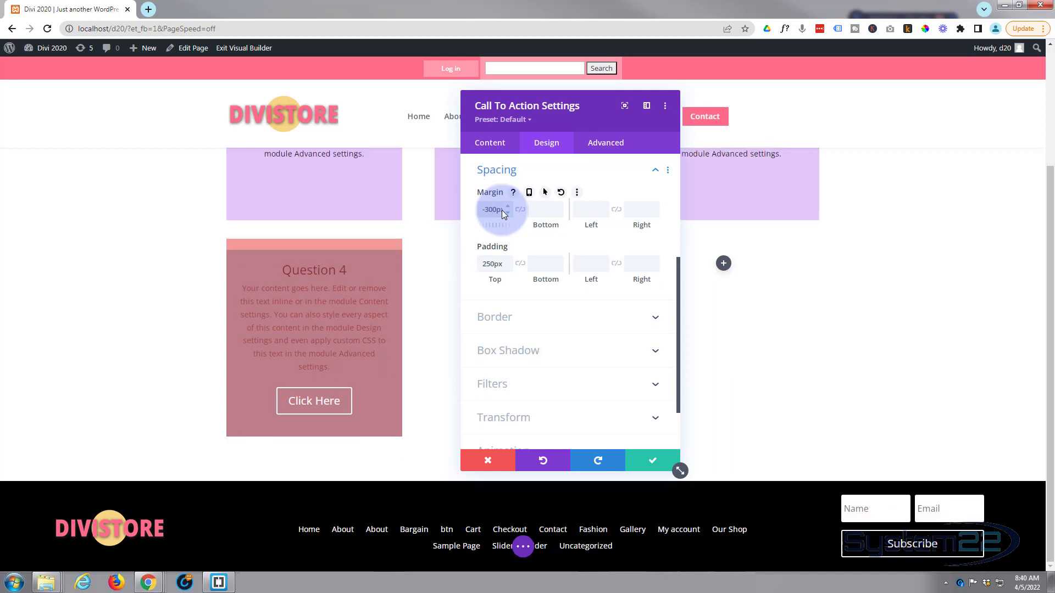
left_click(425, 250)
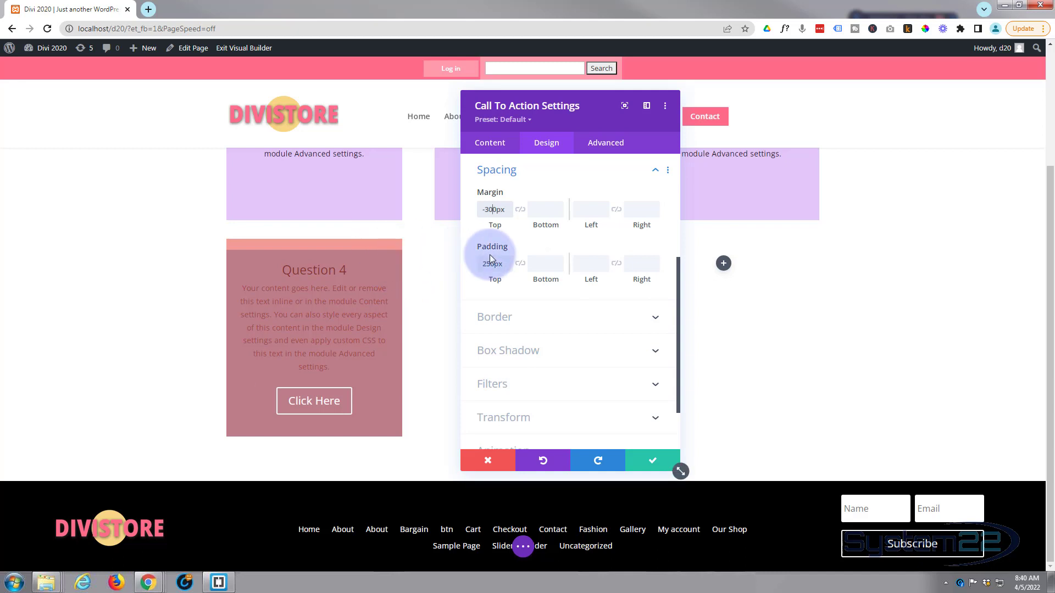
- Remove the semi-transparent red background color from the Call To Action module
left_click(491, 144)
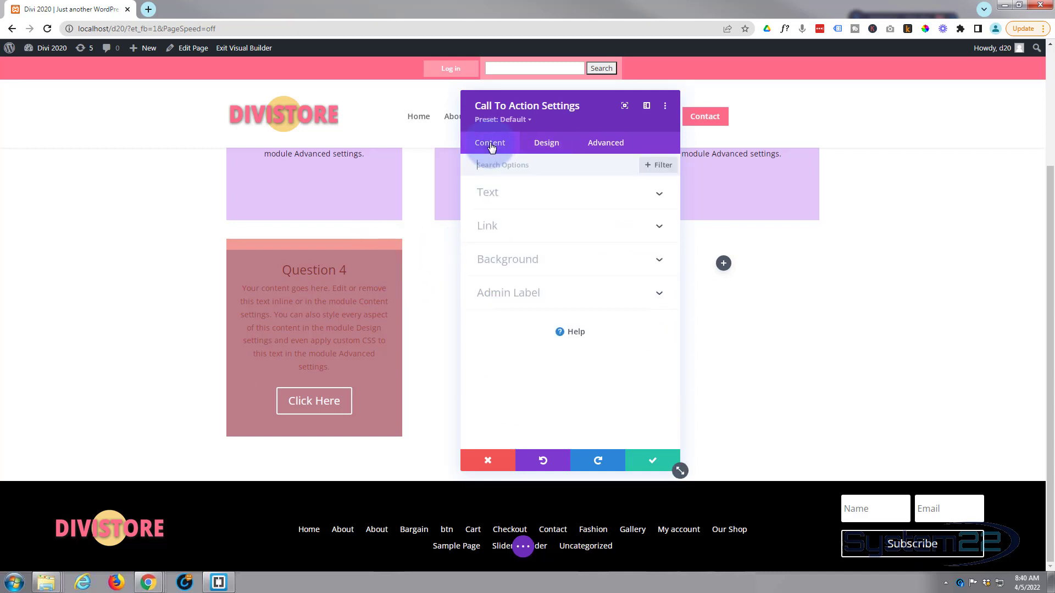
left_click(603, 264)
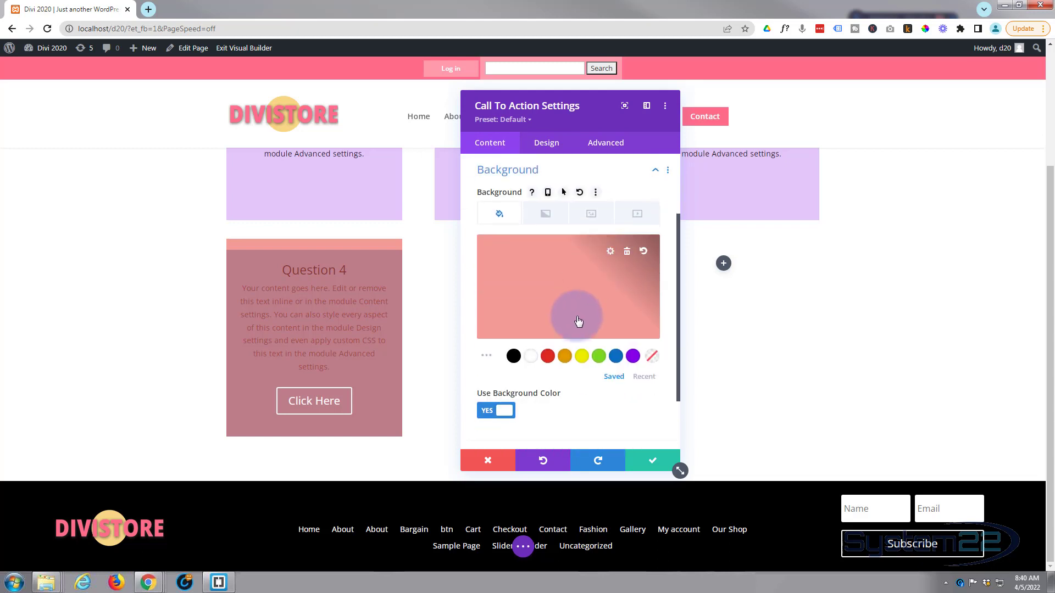
left_click(627, 252)
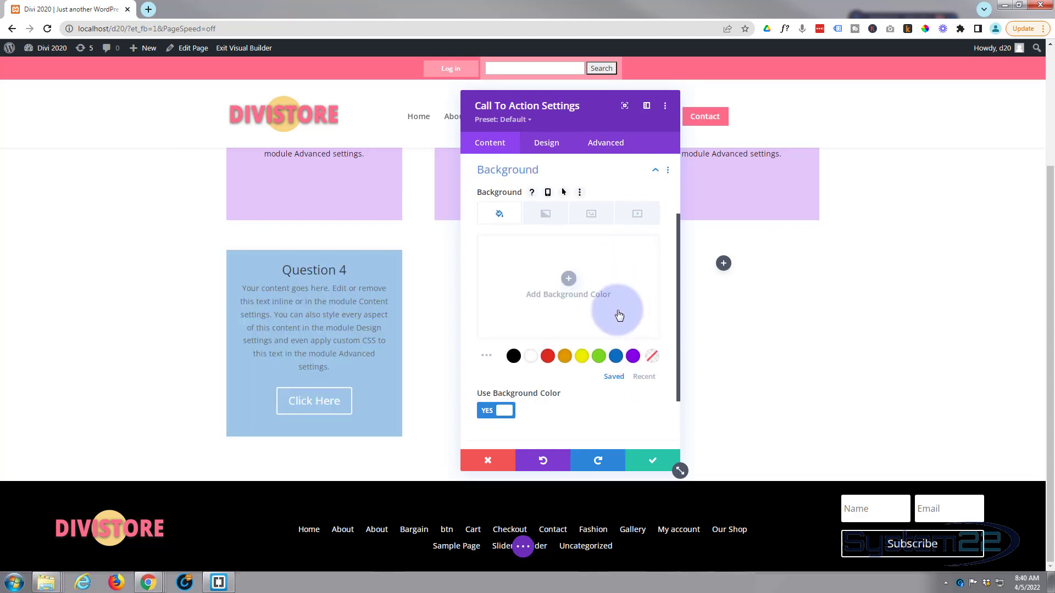
- Enable custom styles for the Call To Action button and give it a solid blue background
left_click(554, 145)
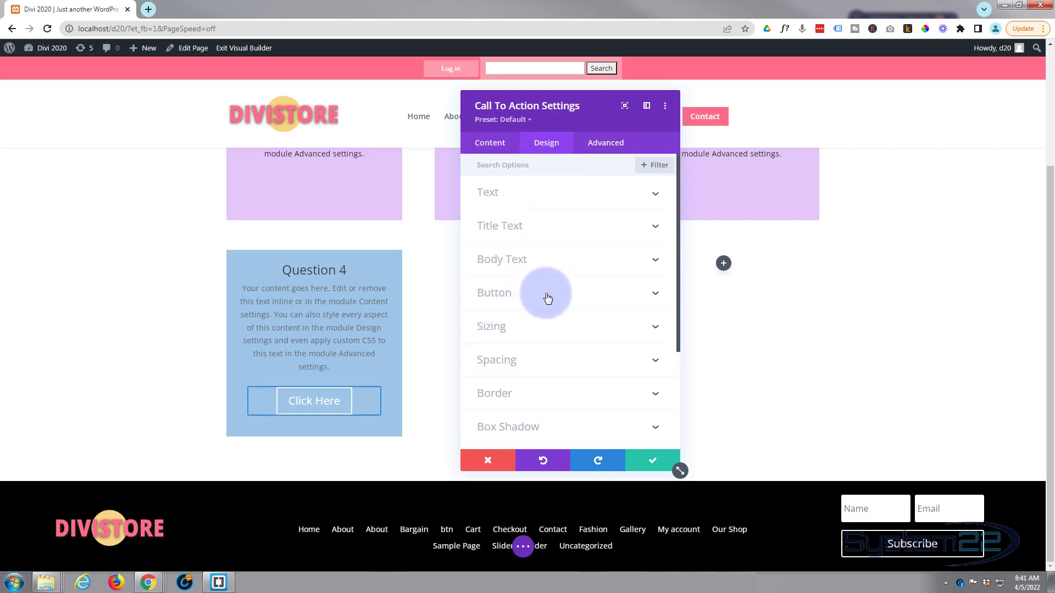
left_click(544, 143)
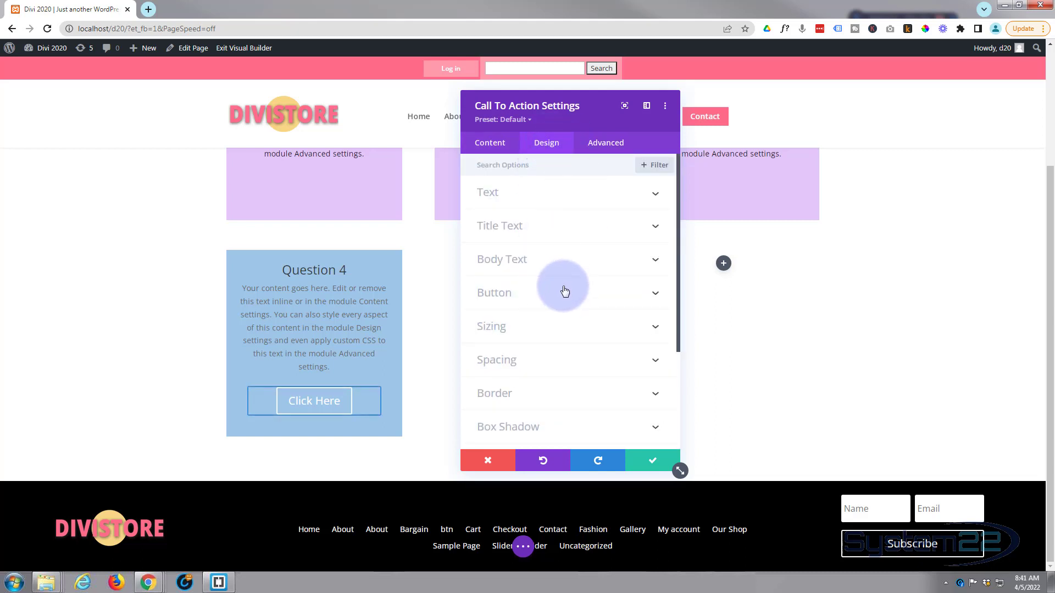
left_click(560, 290)
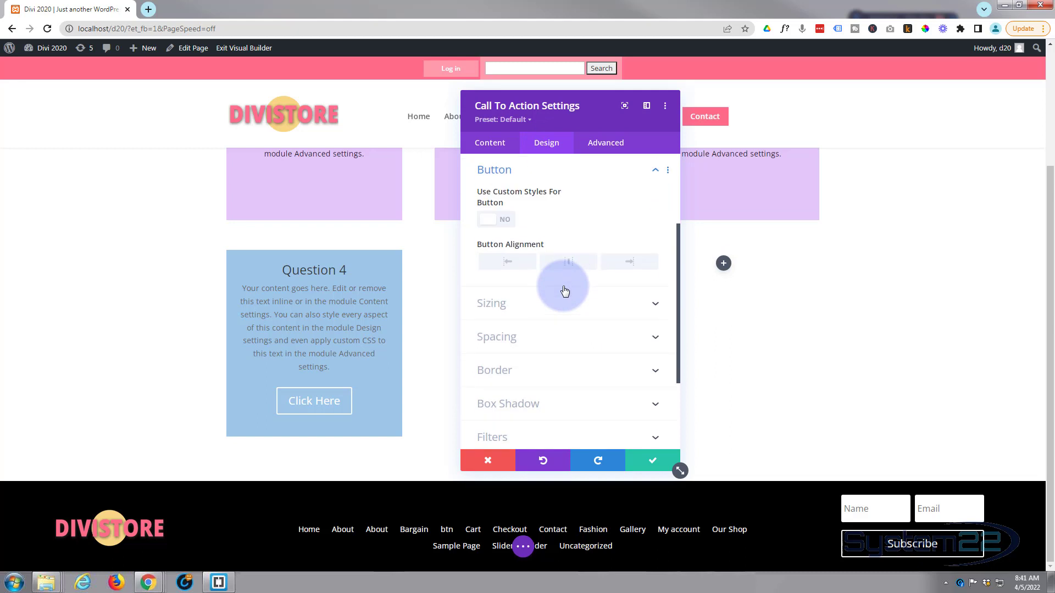
left_click(504, 223)
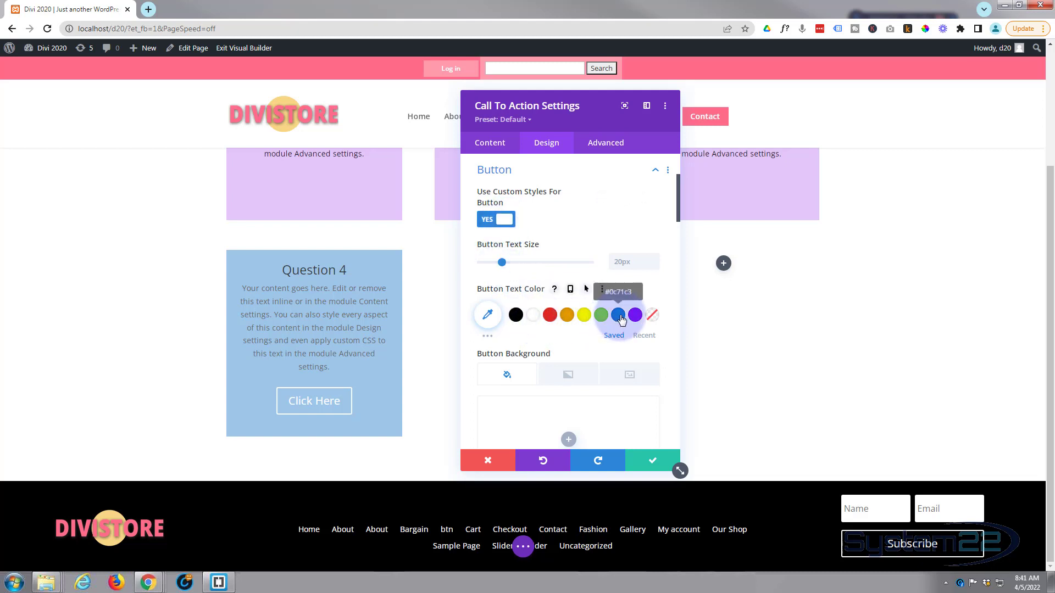
scroll(555, 249, "down", 2)
scroll(555, 249, "down", 2)
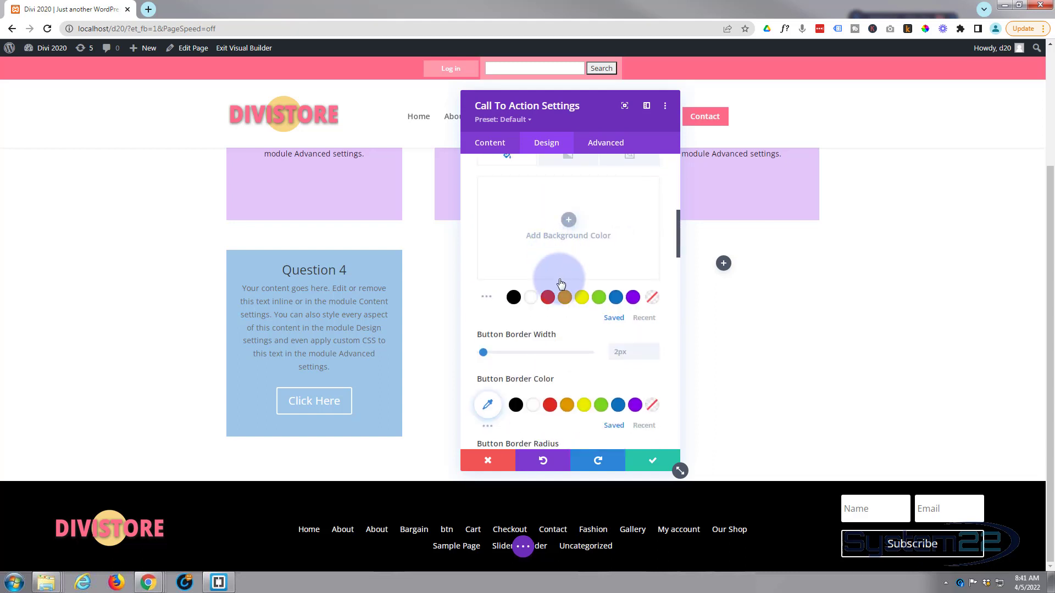
left_click(616, 298)
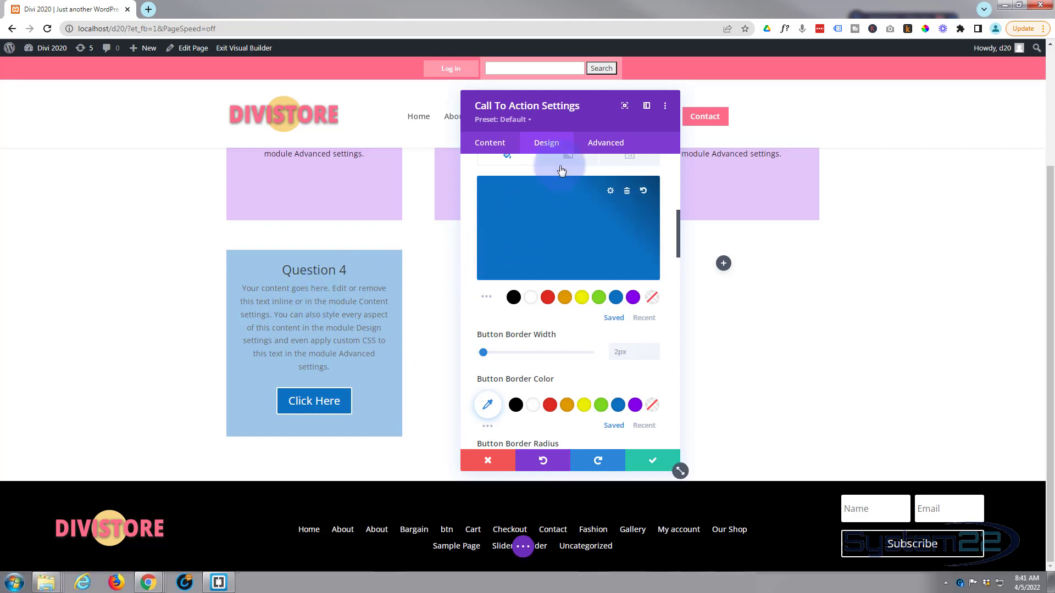
scroll(551, 297, "up", 2)
scroll(550, 293, "up", 4)
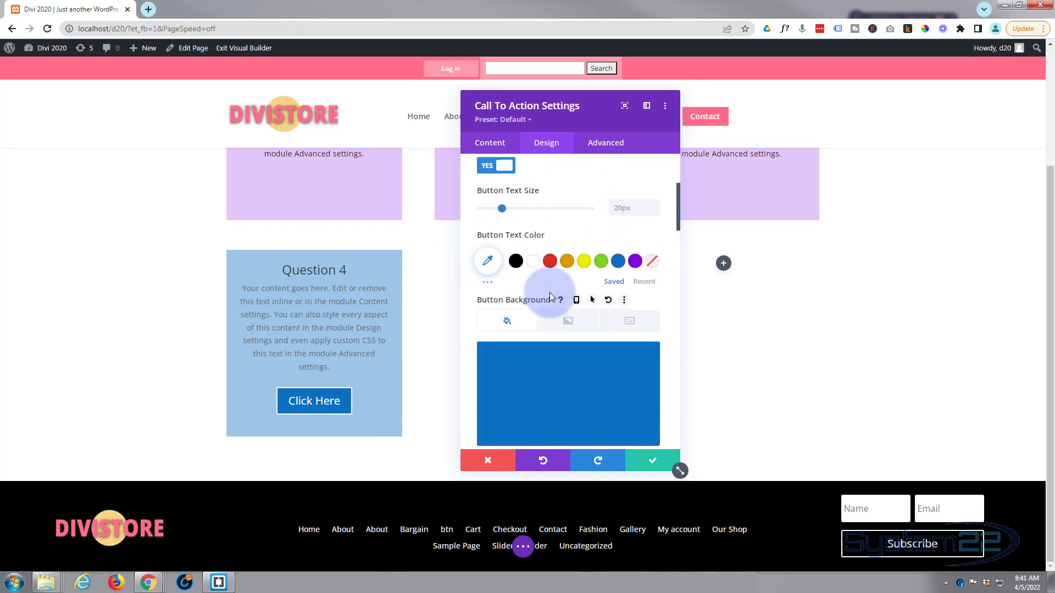
left_click(552, 281)
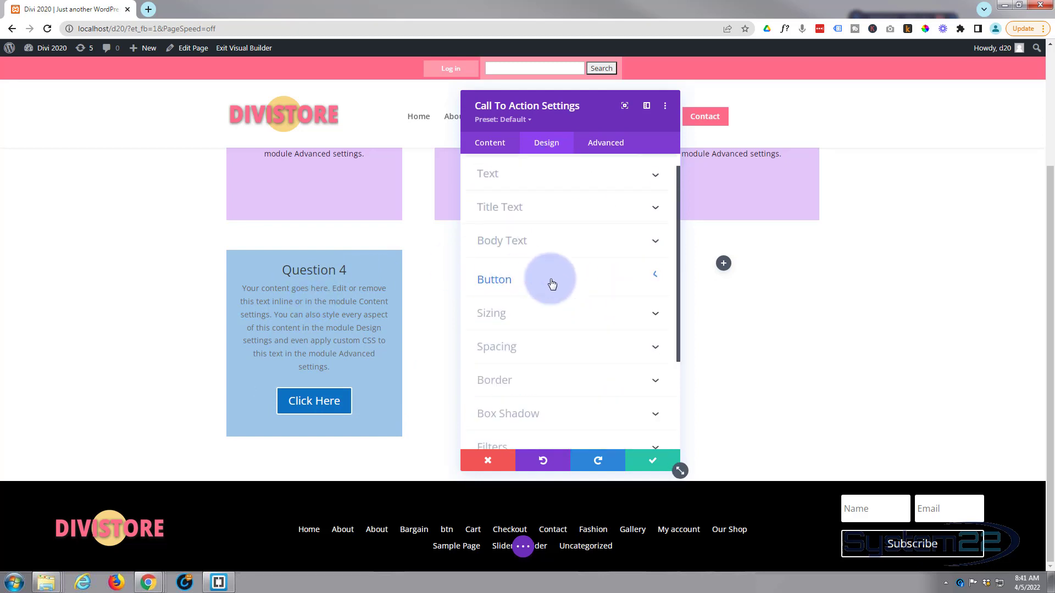
scroll(551, 279, "down", 3)
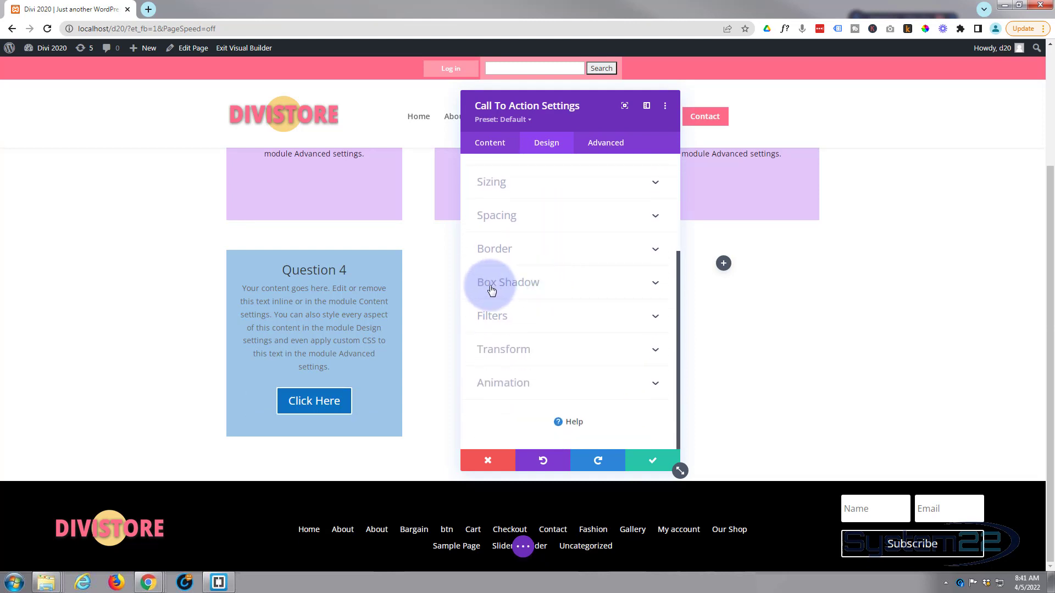
- Set the Call To Action module's opacity filter to 0% by default and 100% on hover
left_click(526, 325)
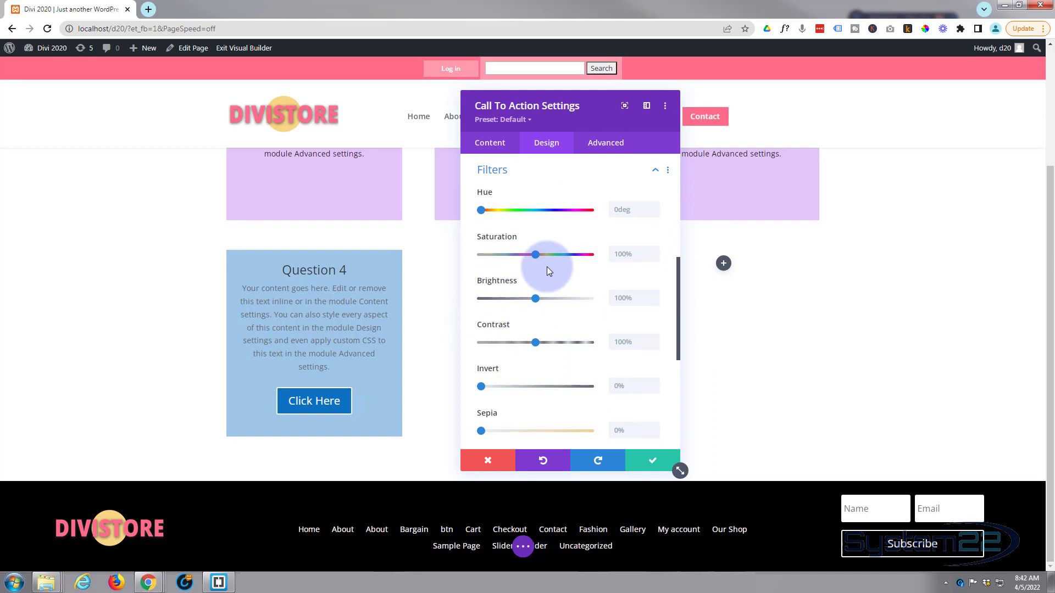
scroll(546, 266, "down", 5)
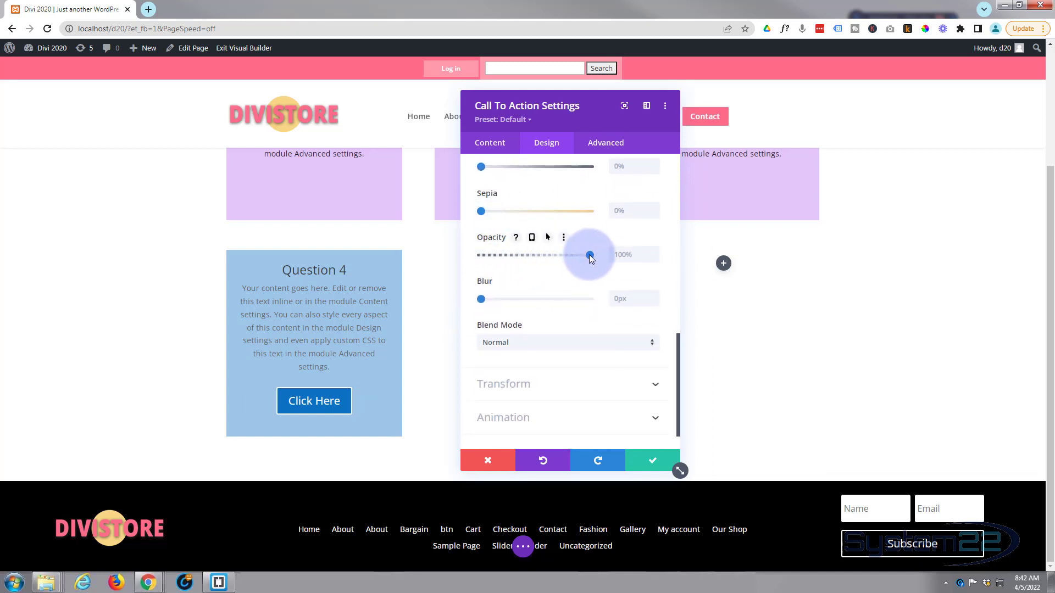
left_click_drag(591, 254, 477, 252)
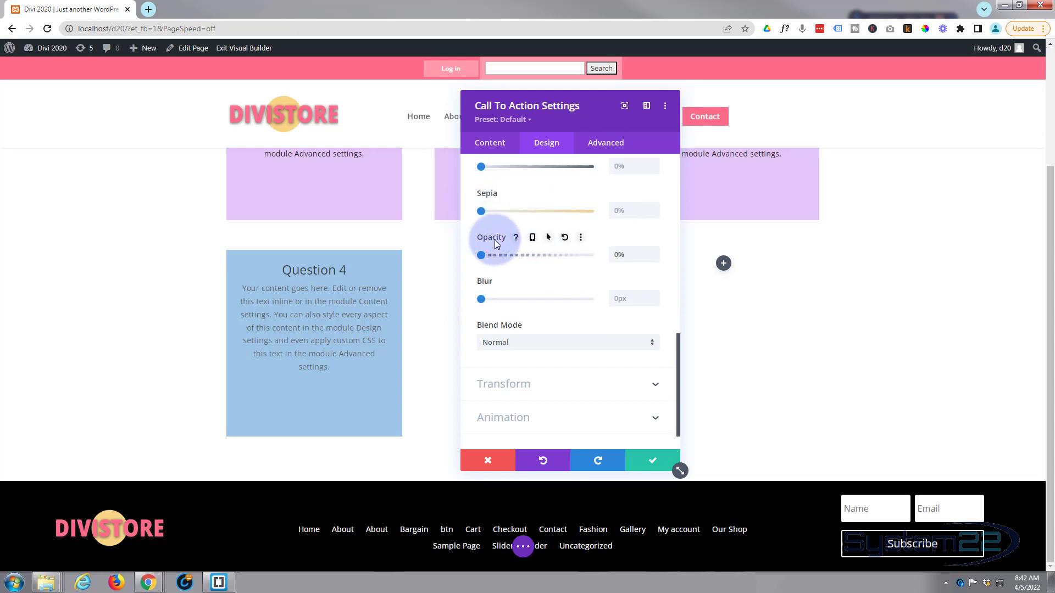
left_click(548, 238)
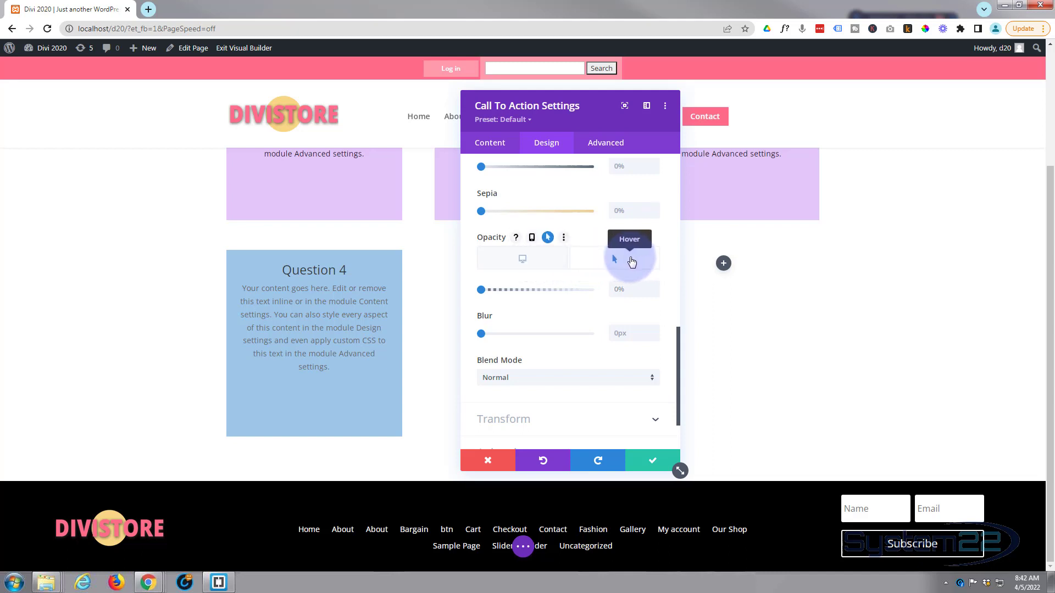
left_click(481, 290)
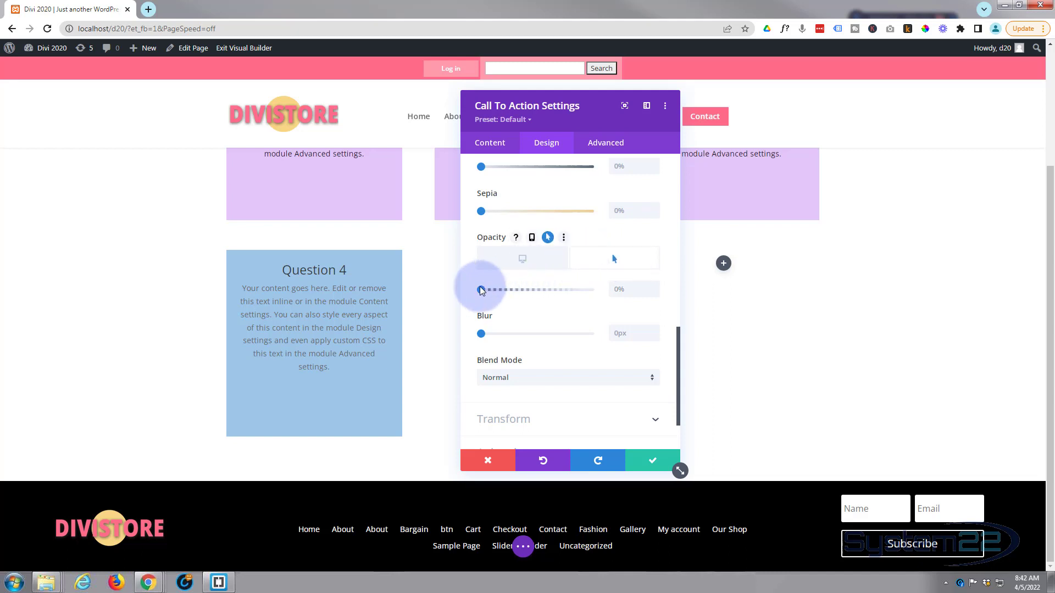
left_click_drag(481, 290, 608, 296)
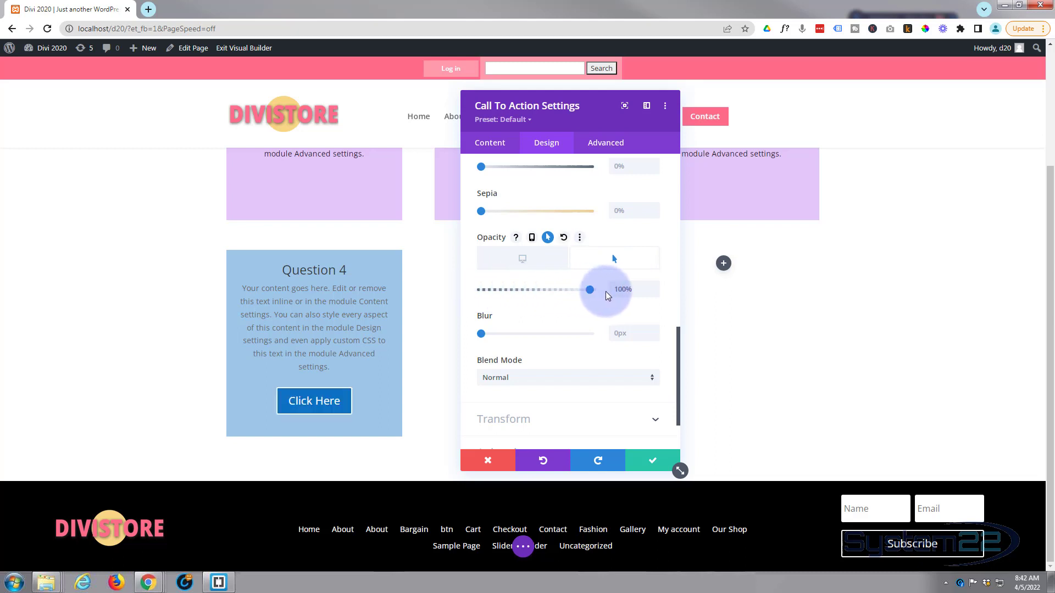
- Compare the Call To Action module's desktop and hover opacity states against the Question 4 box preview
left_click(532, 262)
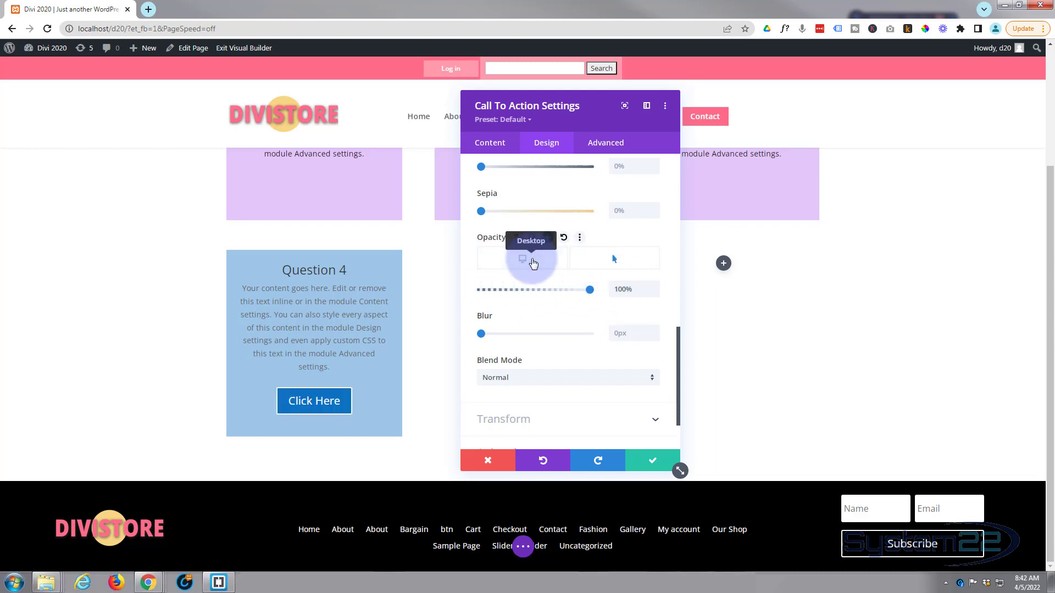
left_click(595, 265)
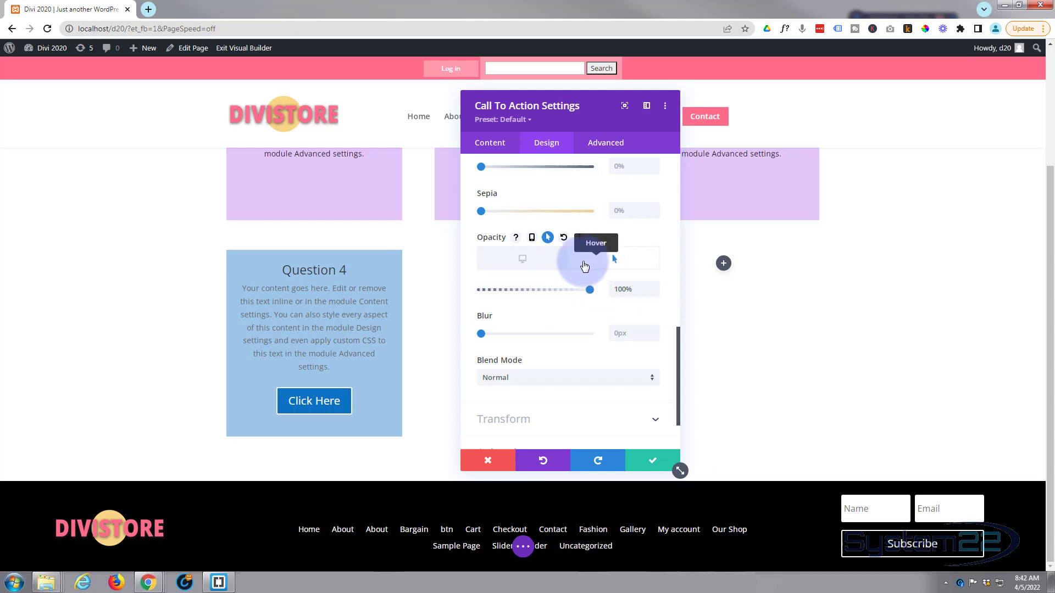
left_click(538, 266)
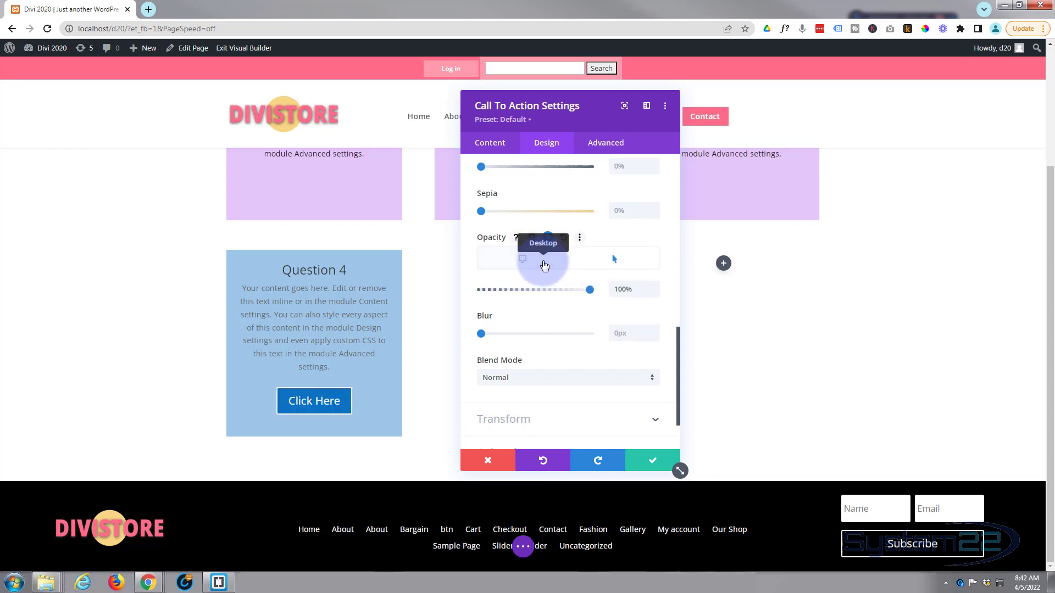
left_click(530, 266)
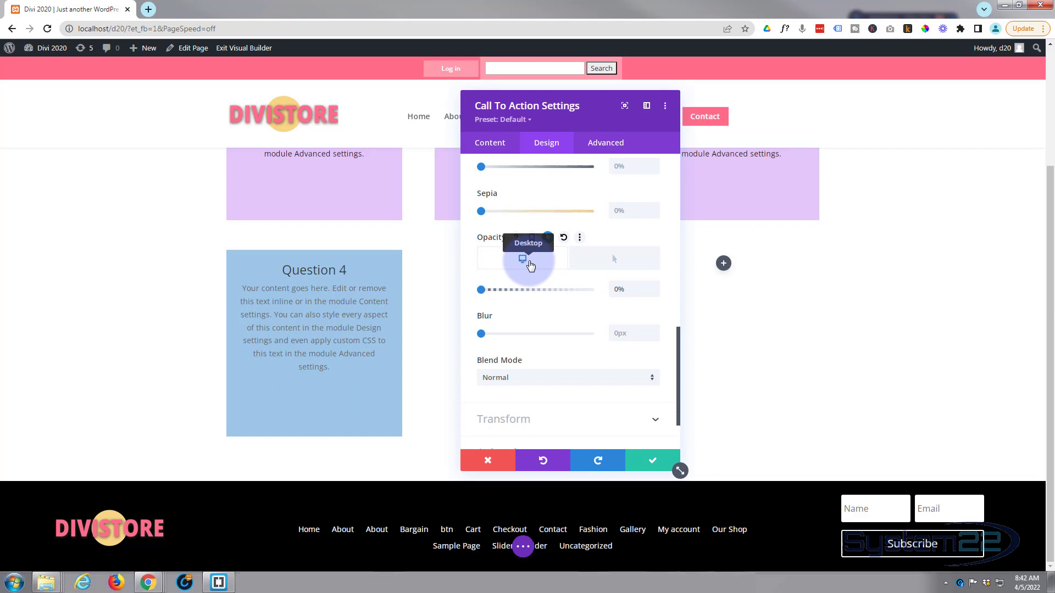
left_click(624, 266)
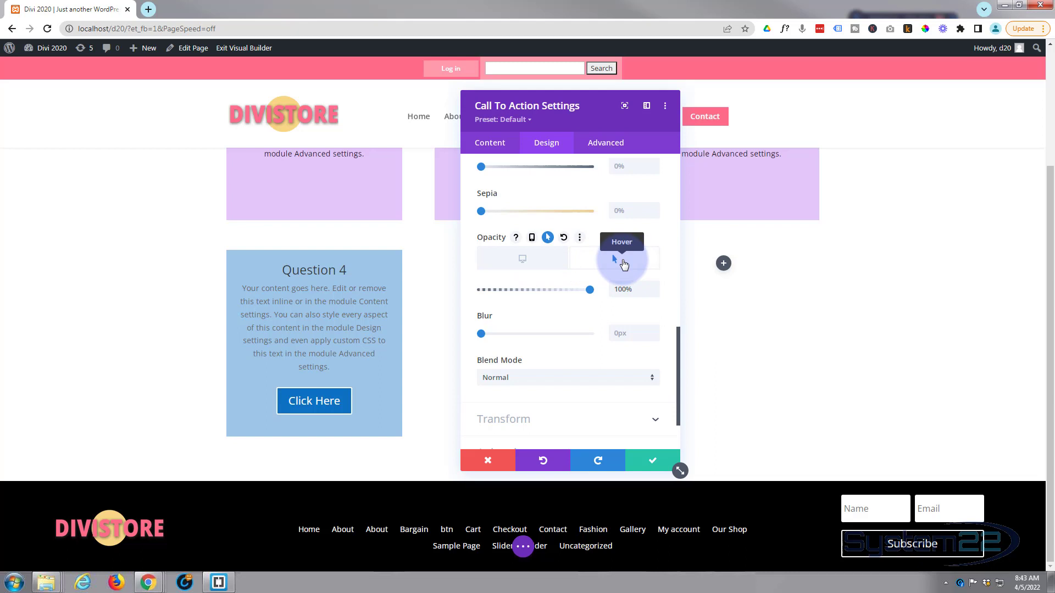
left_click(538, 266)
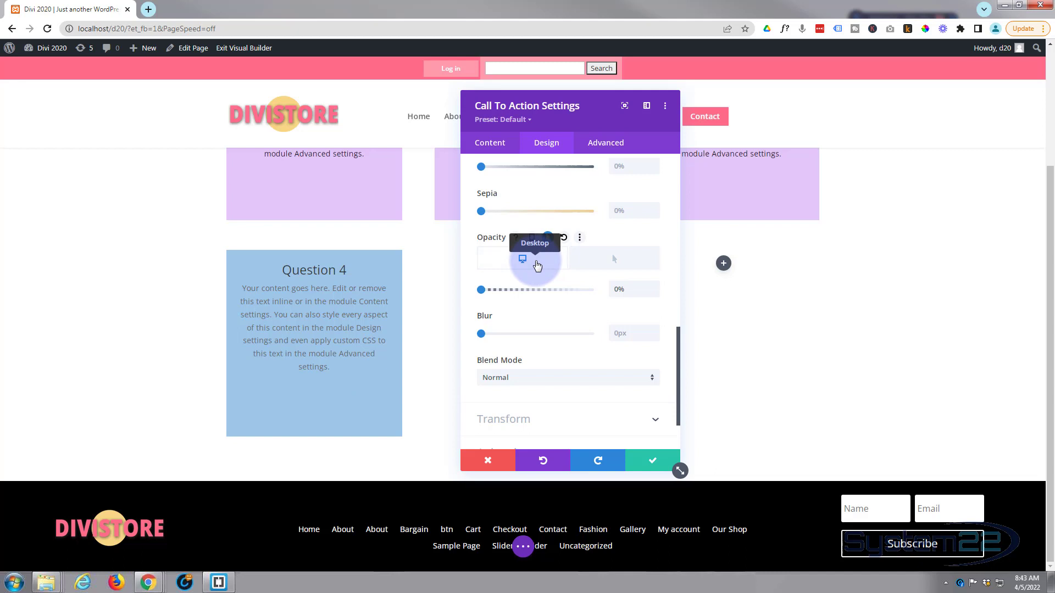
left_click(594, 258)
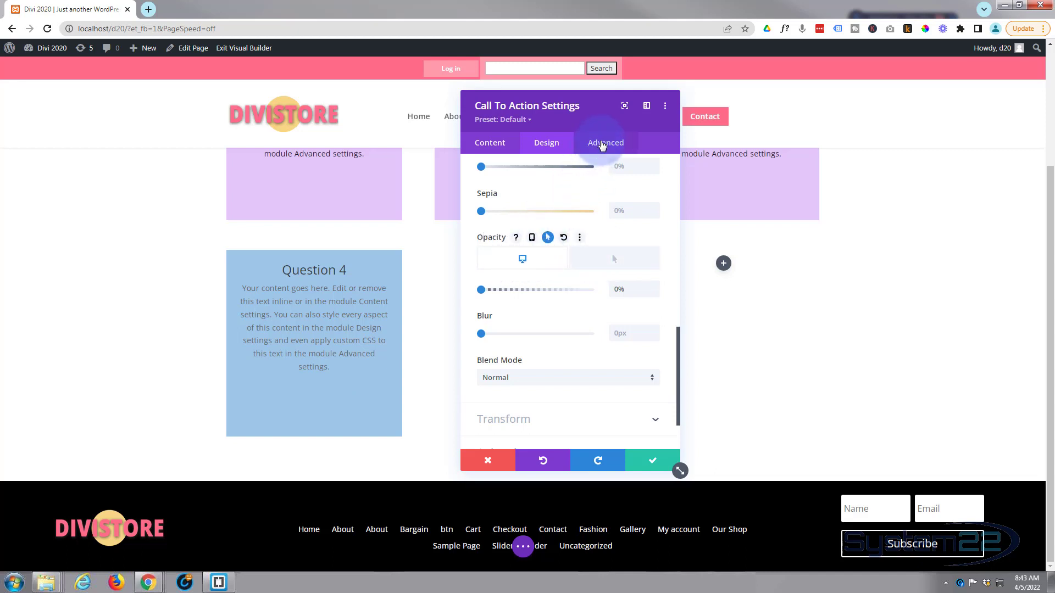
- Set the Call To Action module's transition duration to 650ms and speed curve to Ease-In-Out, and save the module settings
left_click(603, 144)
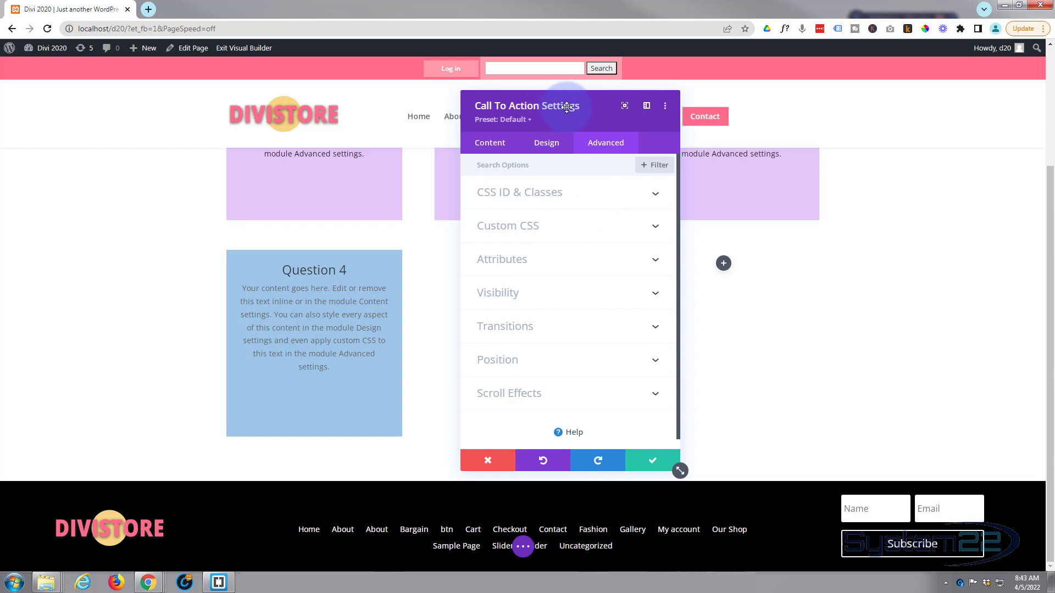
left_click(560, 328)
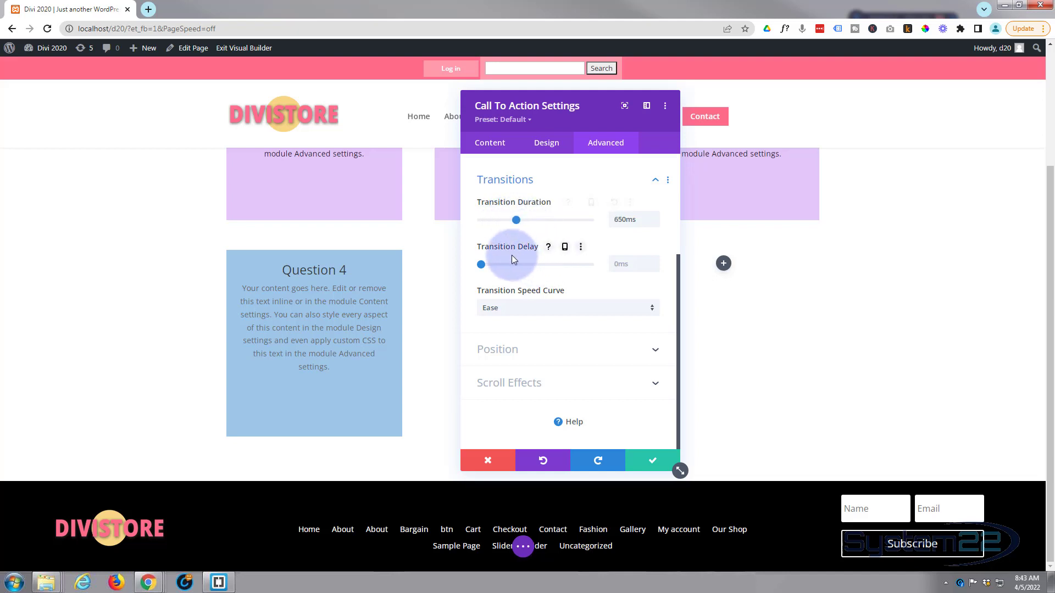
left_click(556, 309)
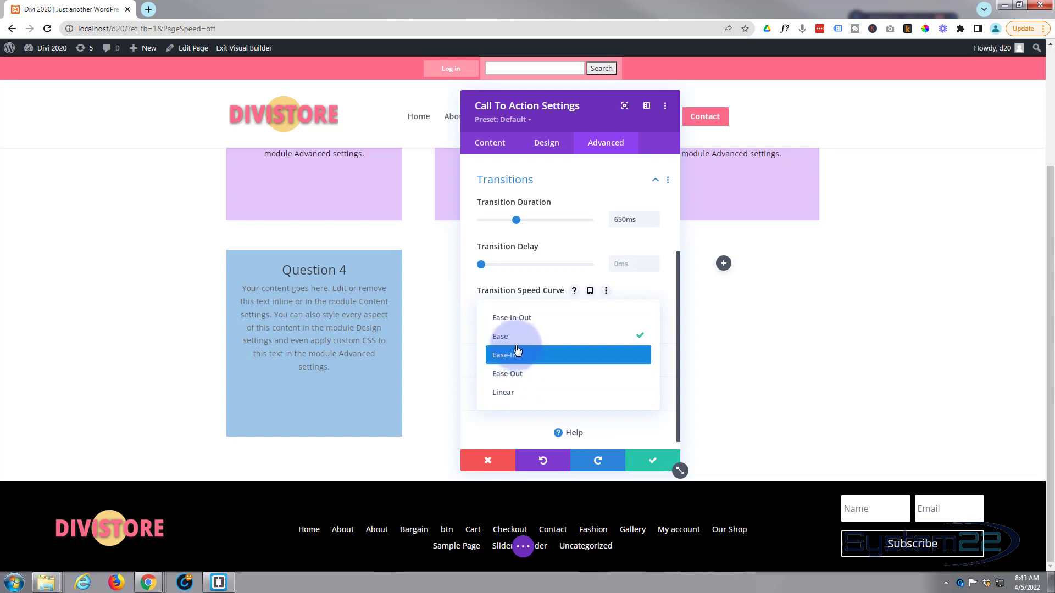
left_click(504, 318)
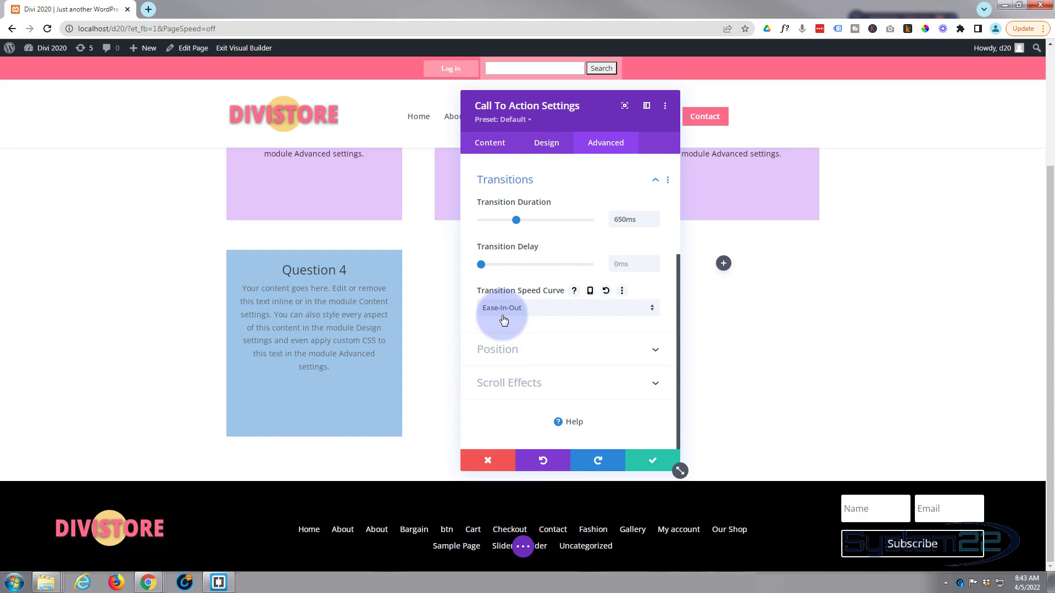
left_click(654, 460)
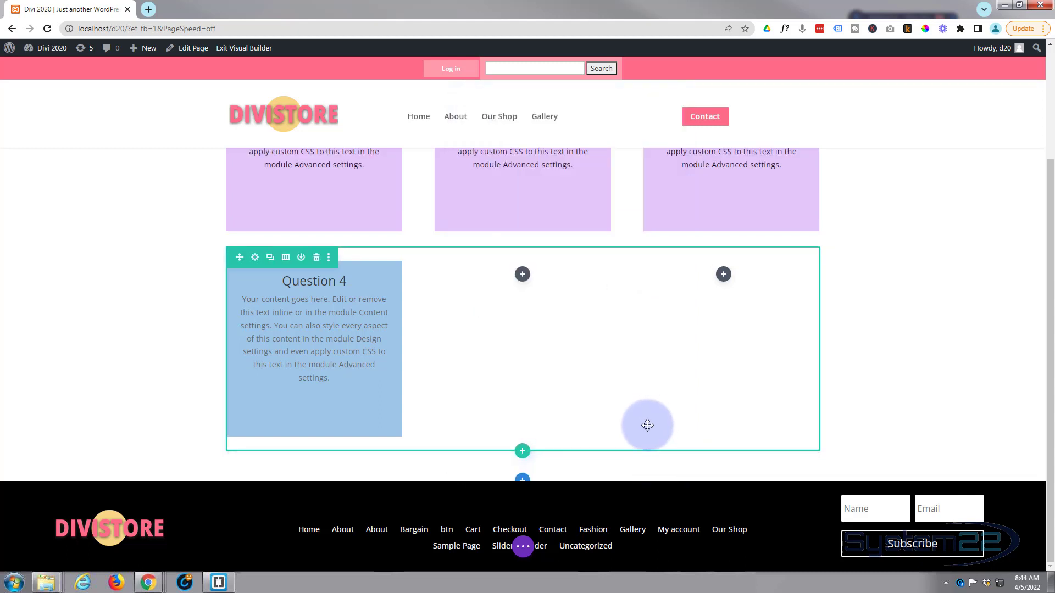
- Save the page, exit the Visual Builder and check the Question 4 box's hover effect on the live page
left_click(522, 547)
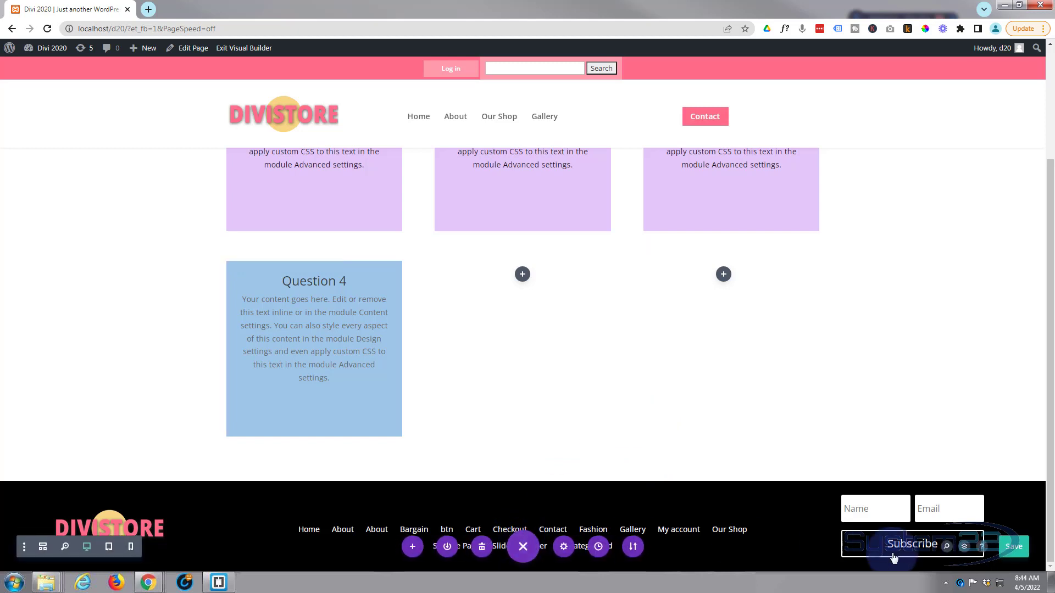
left_click(1019, 553)
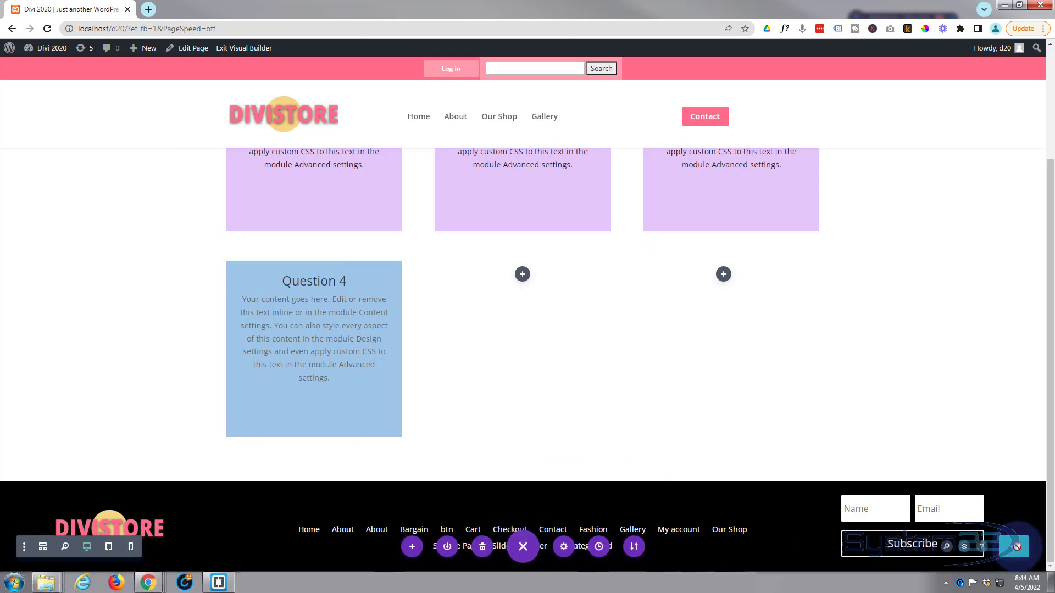
left_click(230, 48)
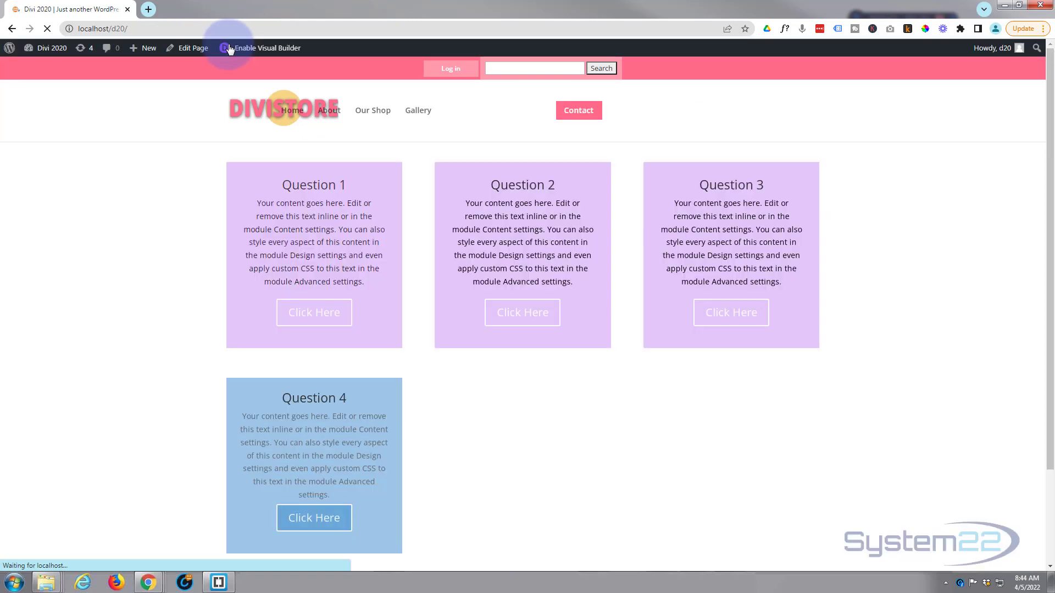
scroll(136, 269, "down", 2)
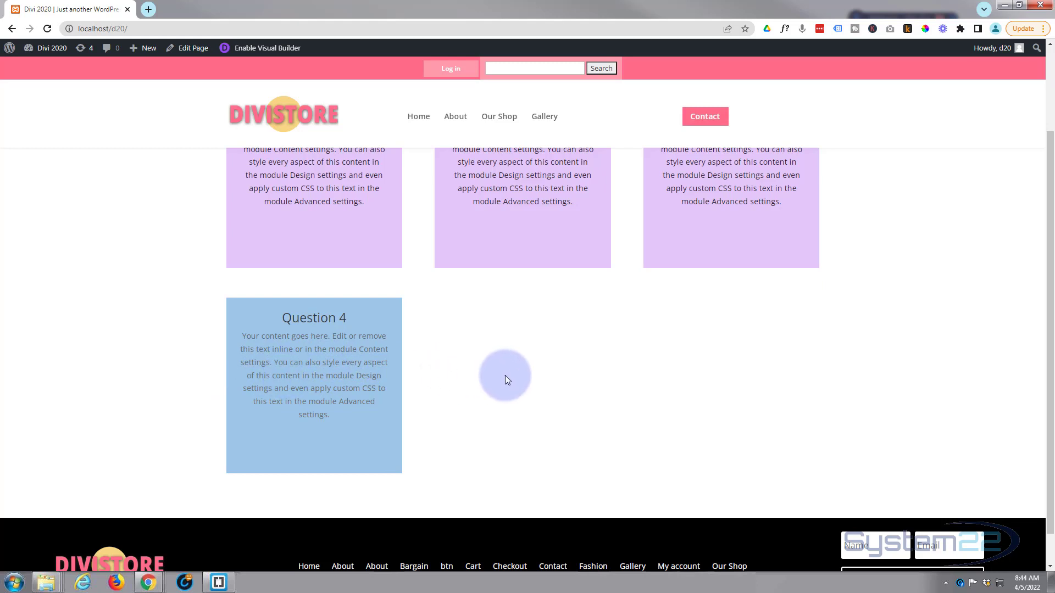
mouse_move(332, 336)
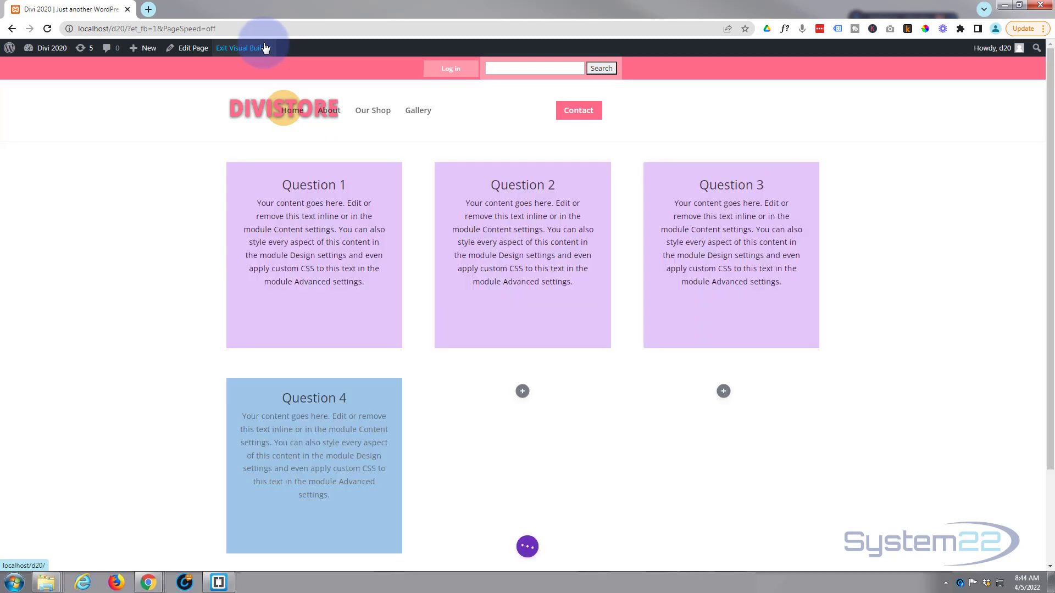
scroll(144, 231, "down", 2)
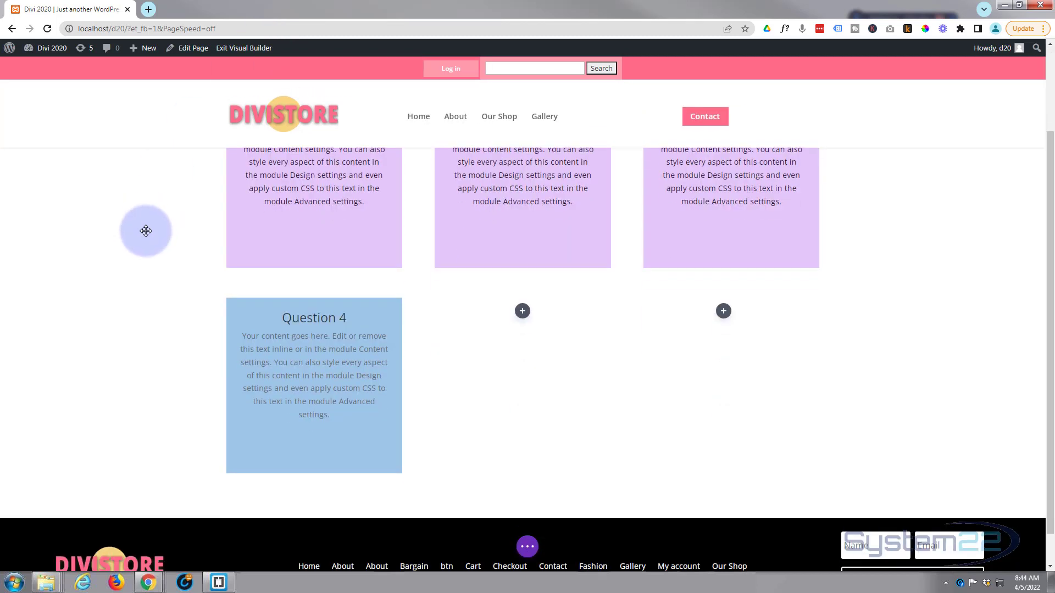
left_click_drag(273, 486, 271, 388)
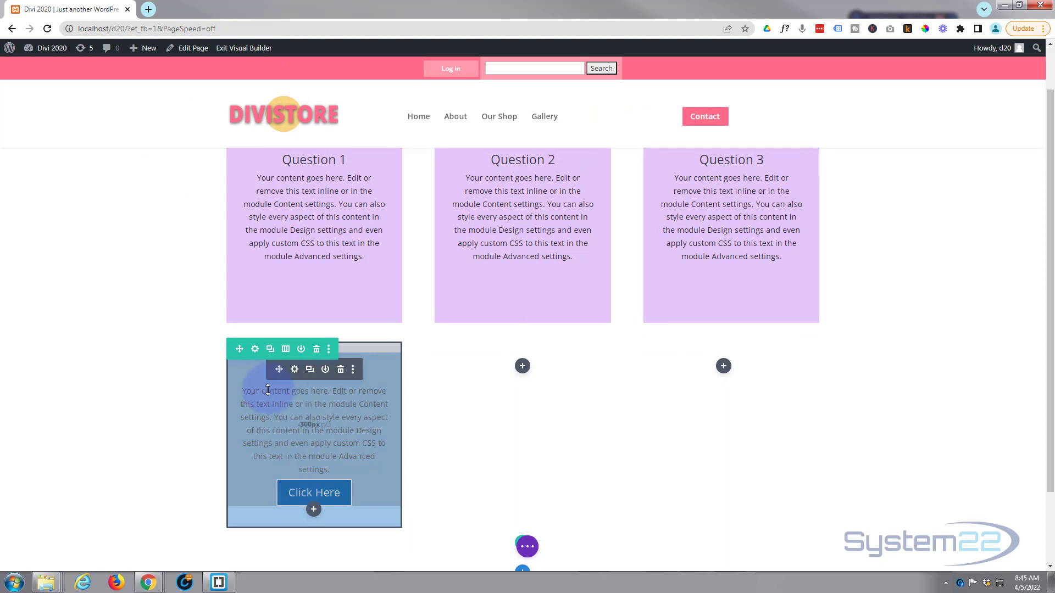
left_click_drag(268, 389, 282, 365)
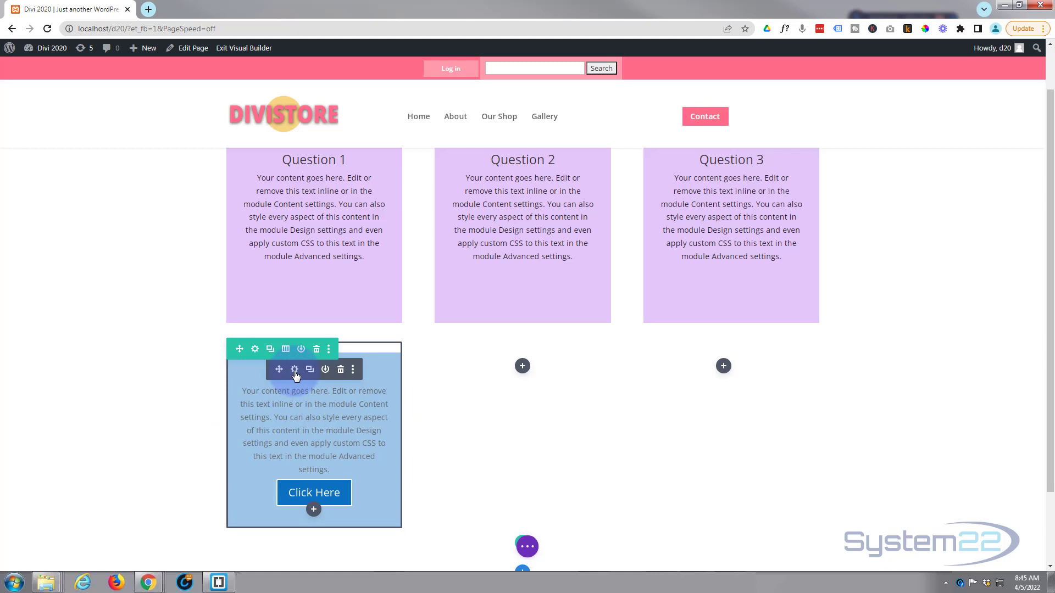
left_click(296, 371)
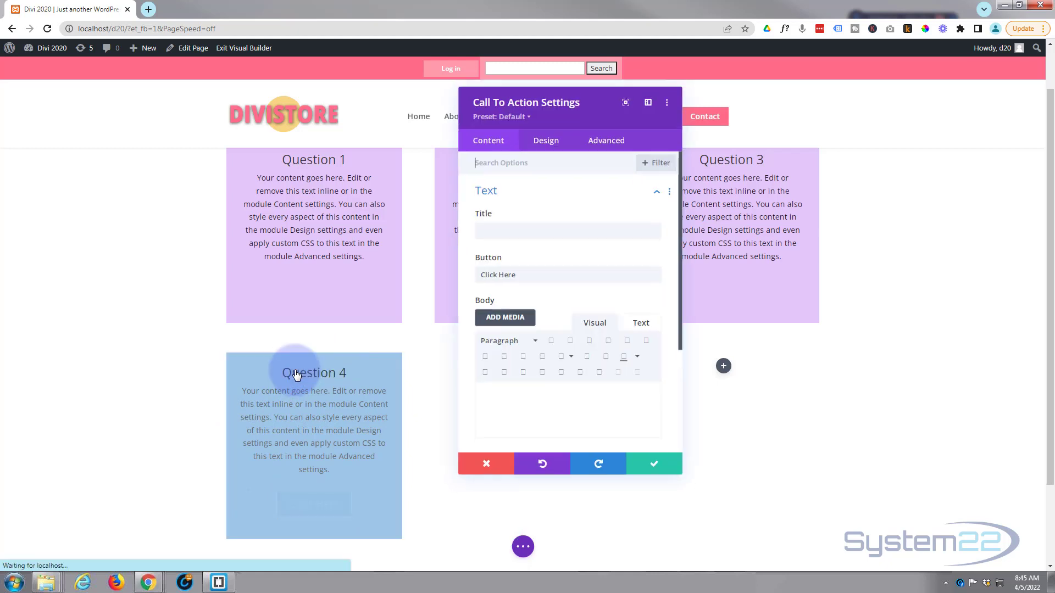
left_click(488, 460)
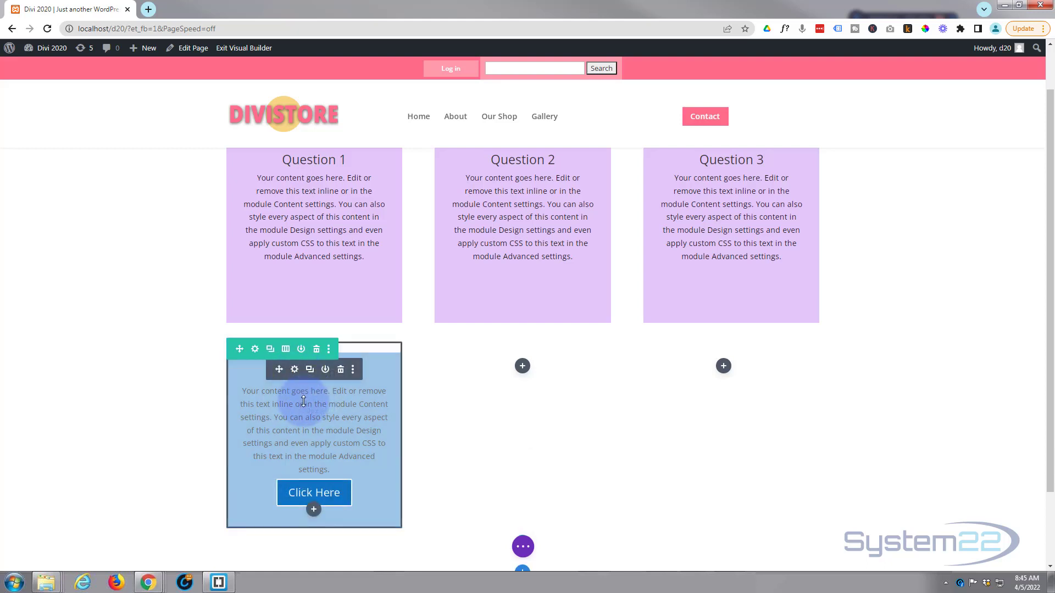
- In wireframe view, duplicate the second row's Text and Call To Action modules and move the copies into its middle column
left_click(523, 547)
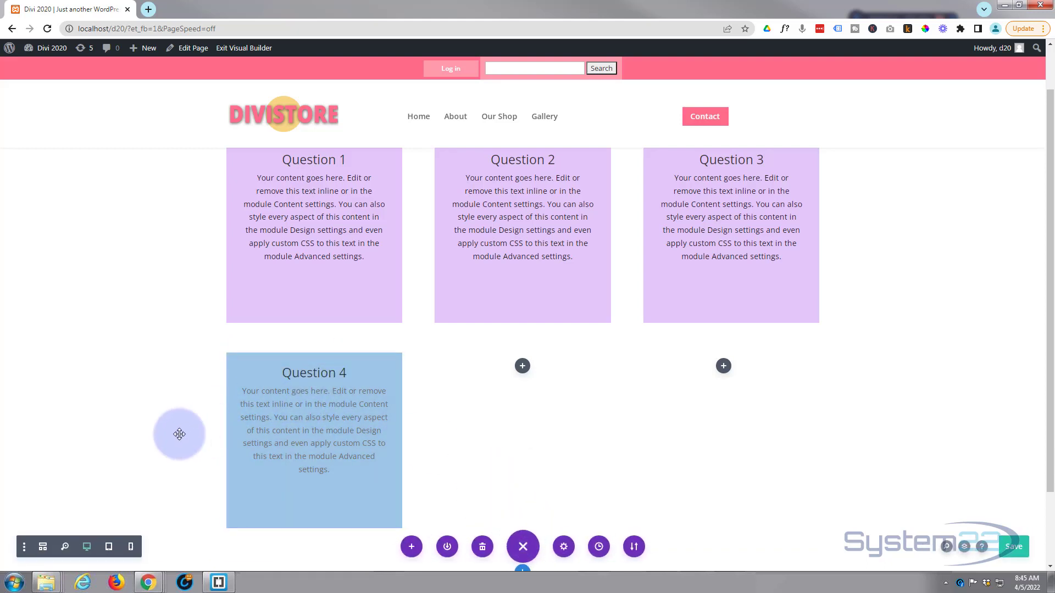
left_click(43, 547)
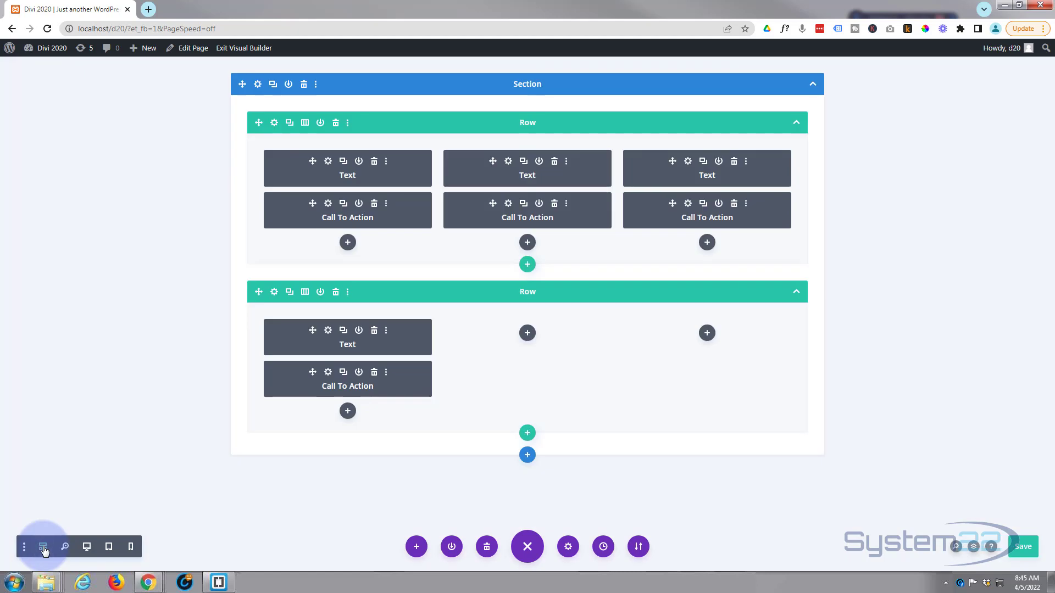
left_click(343, 331)
left_click_drag(332, 337, 495, 331)
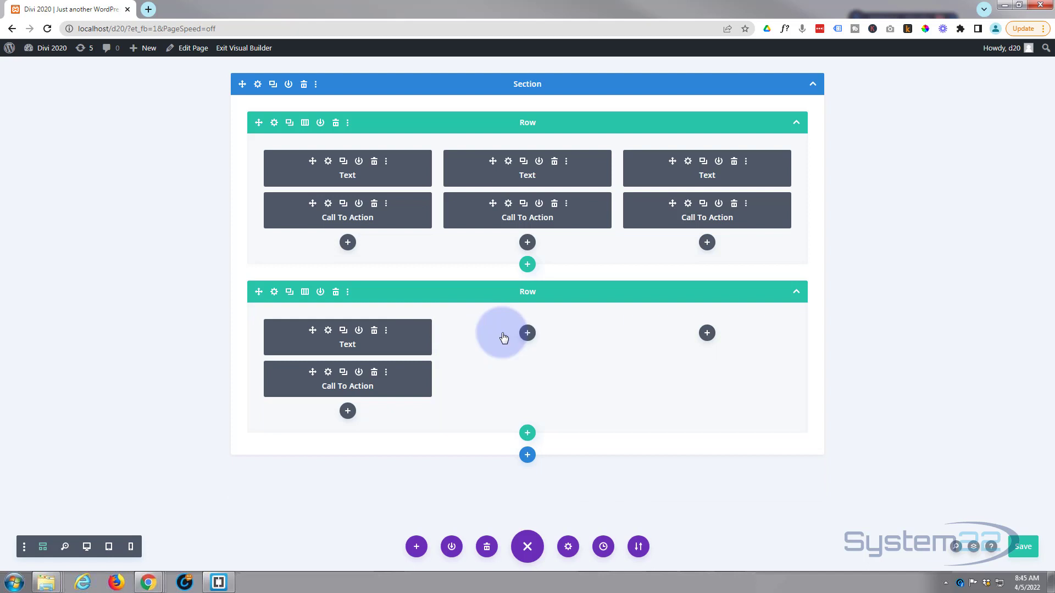
left_click(342, 373)
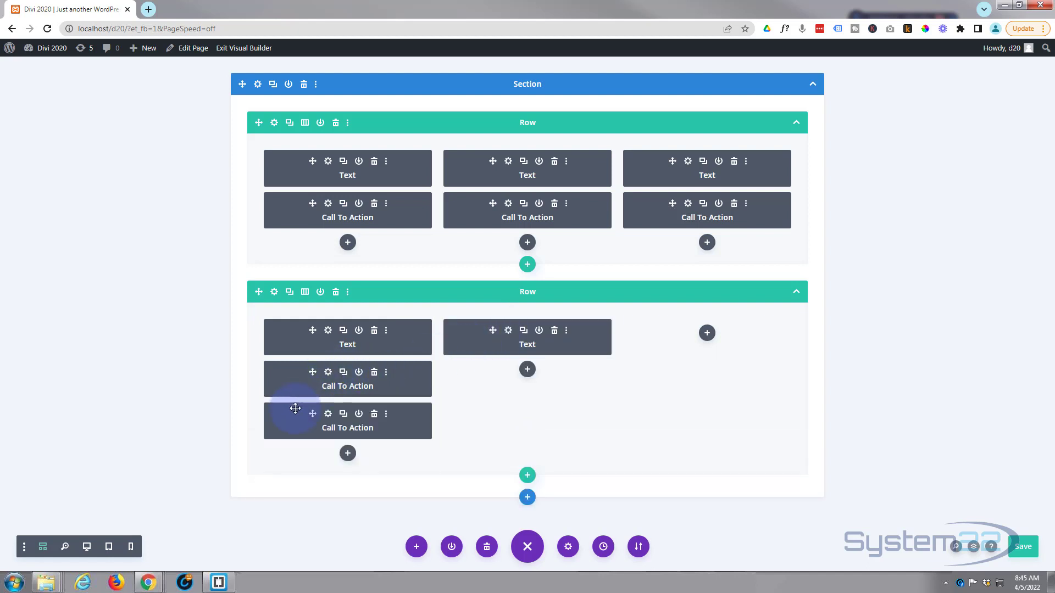
left_click_drag(312, 415, 517, 373)
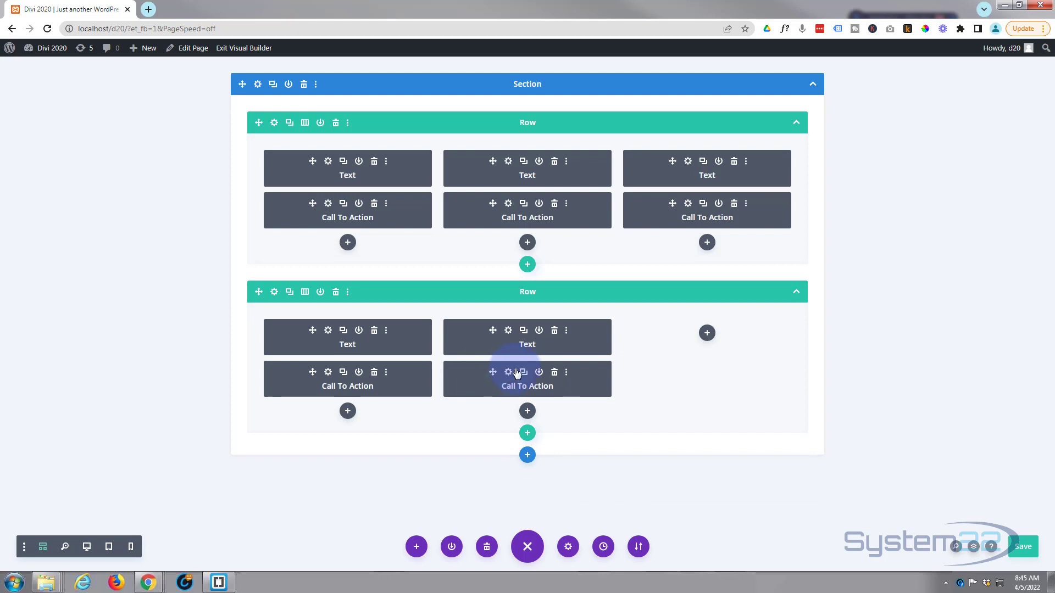
- Duplicate the middle column's Text and Call To Action modules in the second row and move the copies into its third column
left_click(526, 333)
left_click_drag(492, 371, 709, 337)
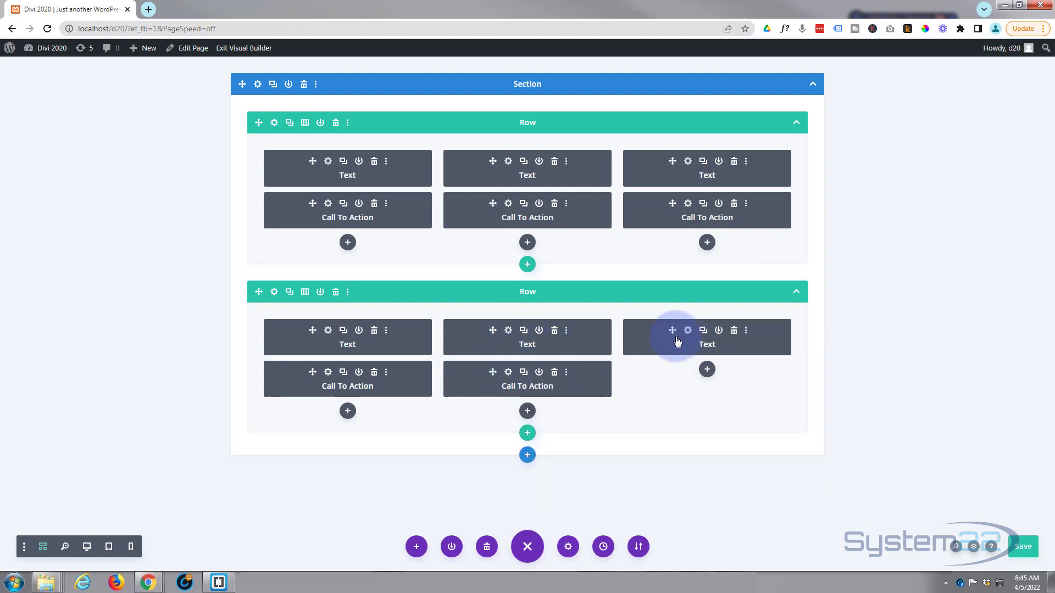
left_click(524, 374)
left_click_drag(493, 415, 653, 365)
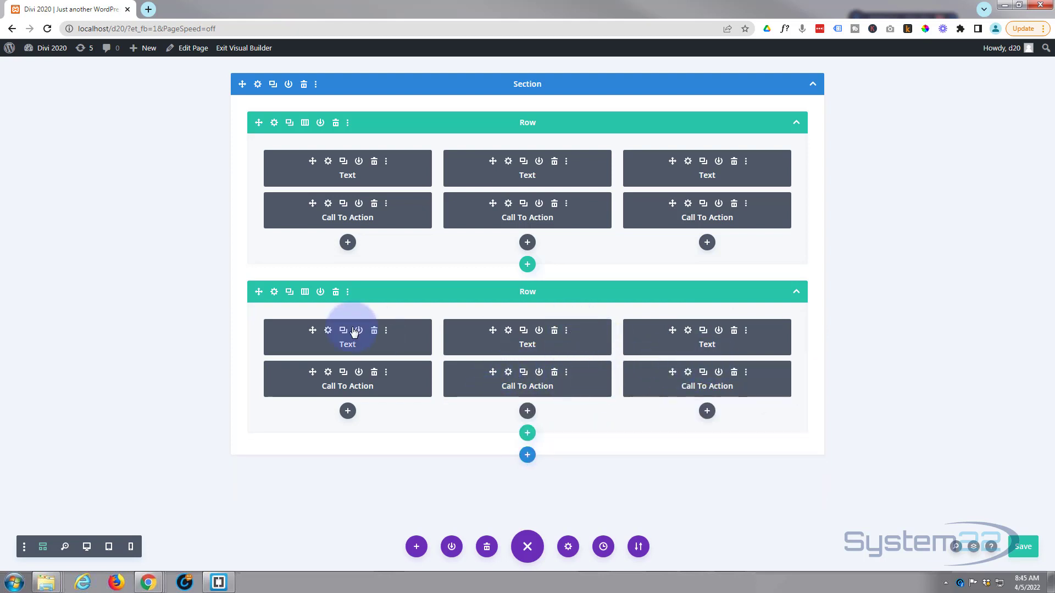
- Extend the first column's styles to the other columns of the Question 4 row and save the row settings
left_click(275, 292)
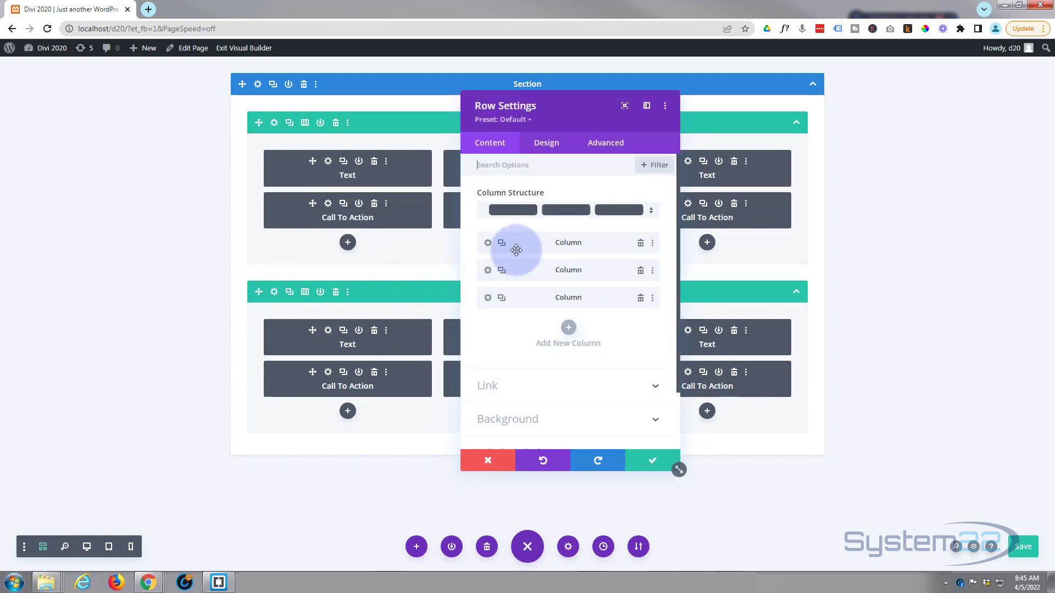
right_click(537, 242)
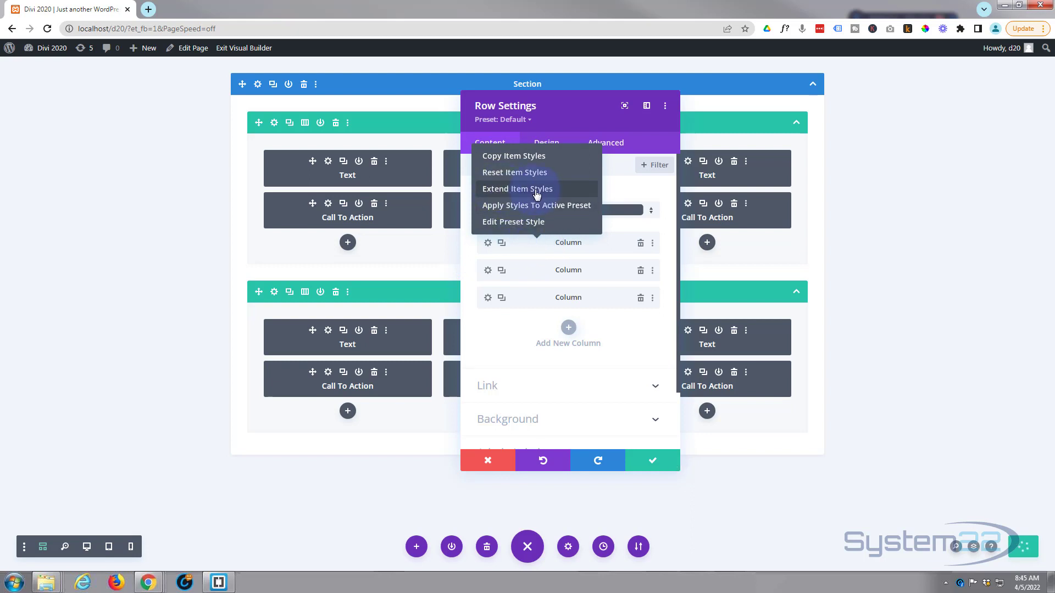
left_click(537, 189)
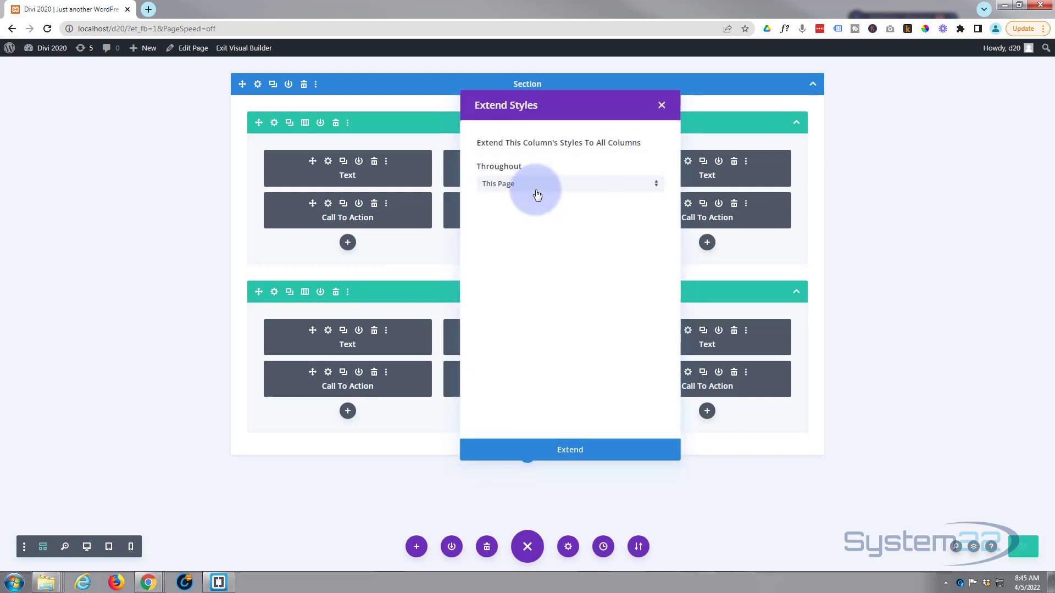
left_click(537, 189)
left_click(519, 233)
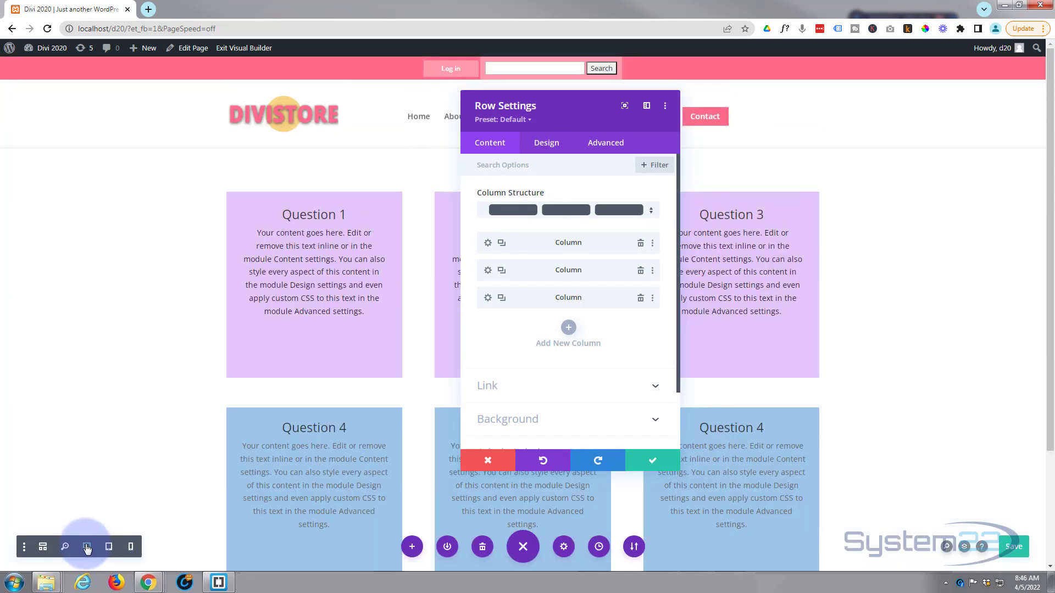
scroll(89, 379, "down", 2)
left_click_drag(563, 113, 770, 148)
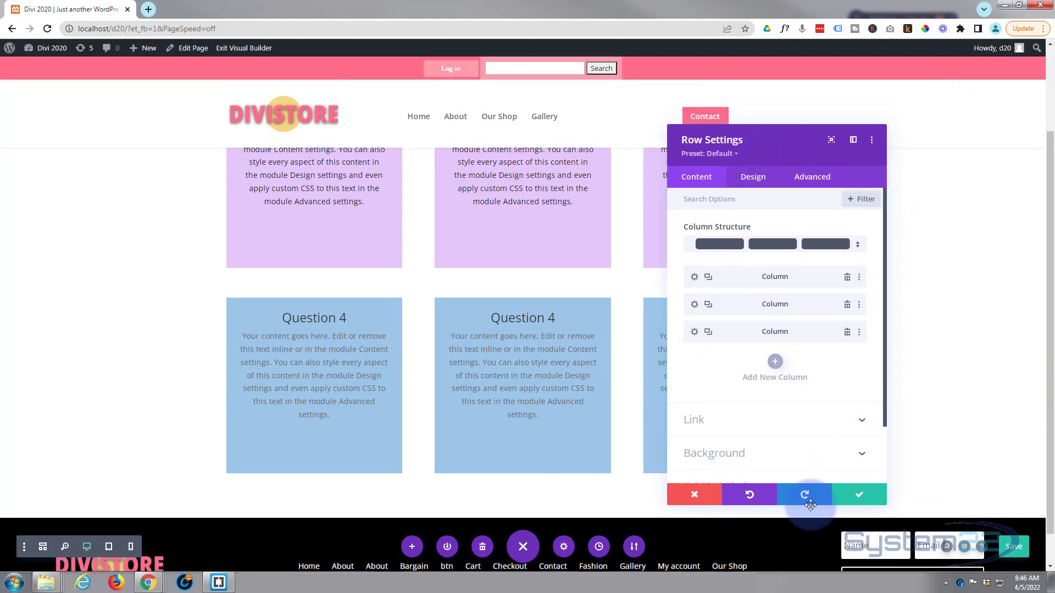
left_click(860, 496)
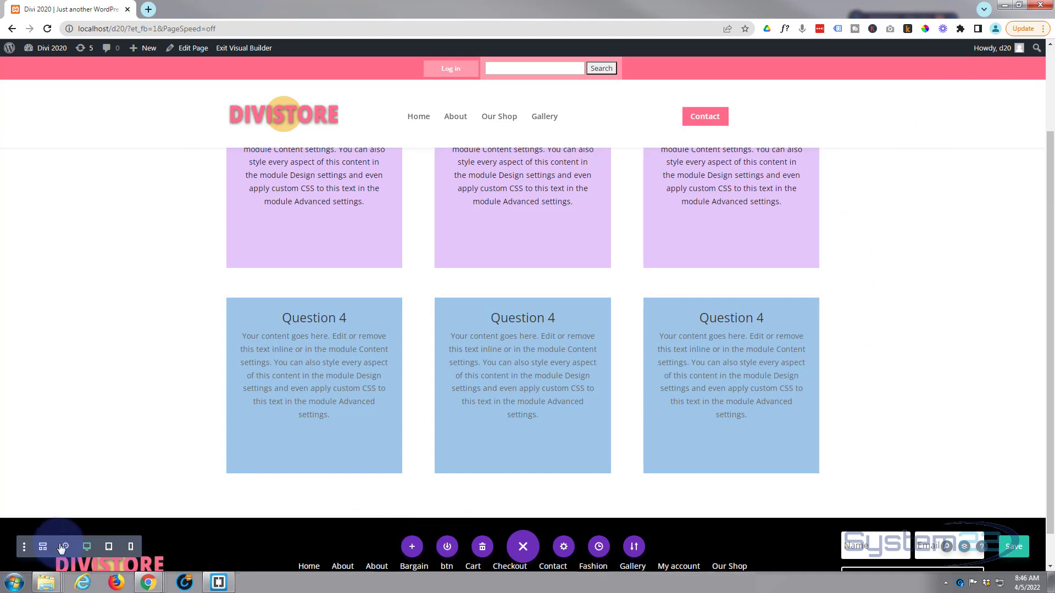
- Set the minimum height of the first Question 4 Text module to 248px, copy the value and save the module settings
left_click(43, 547)
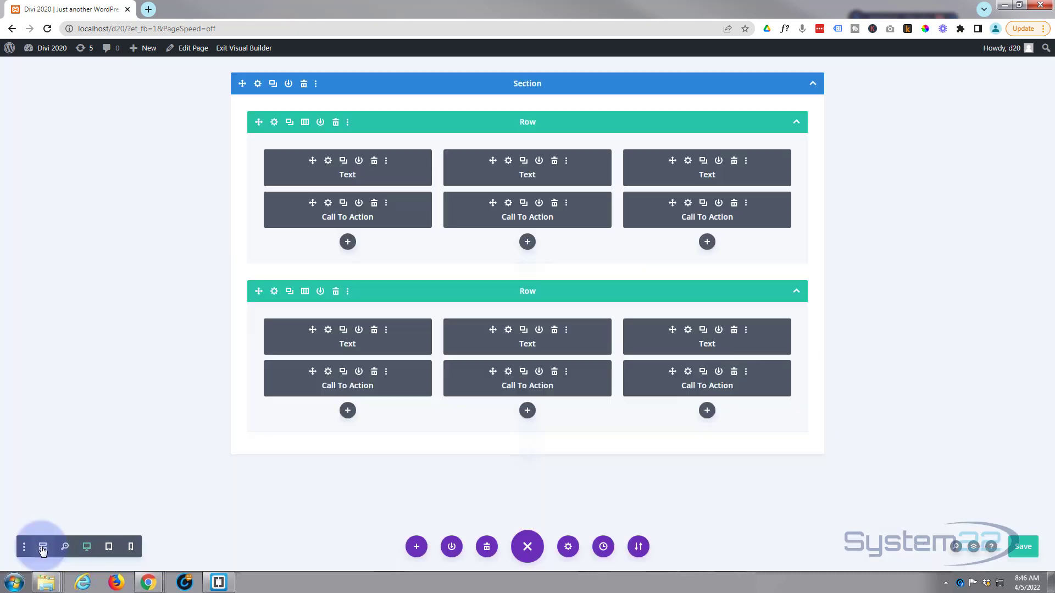
left_click(329, 331)
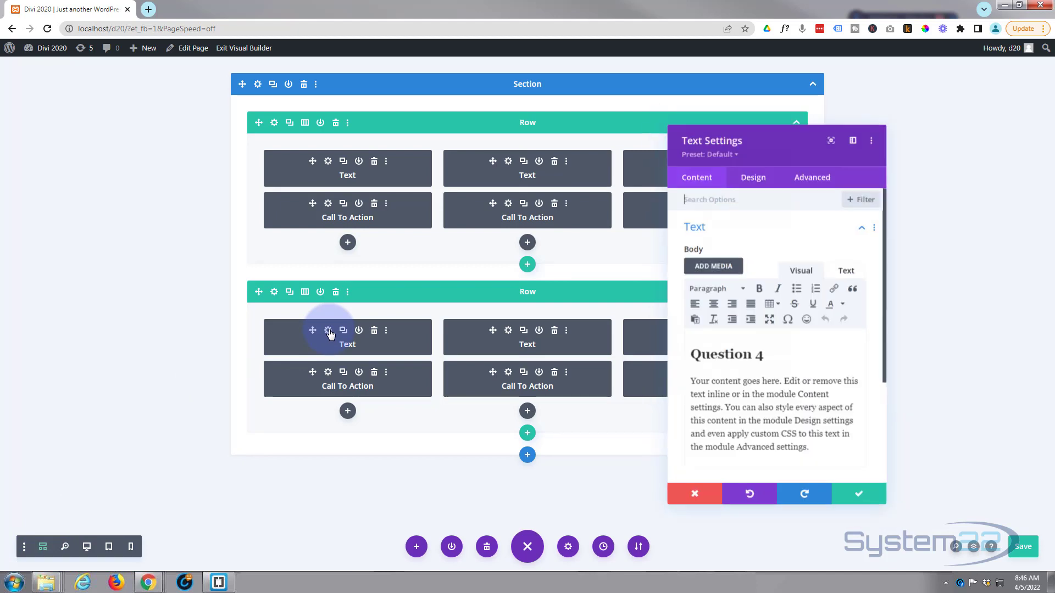
left_click(91, 546)
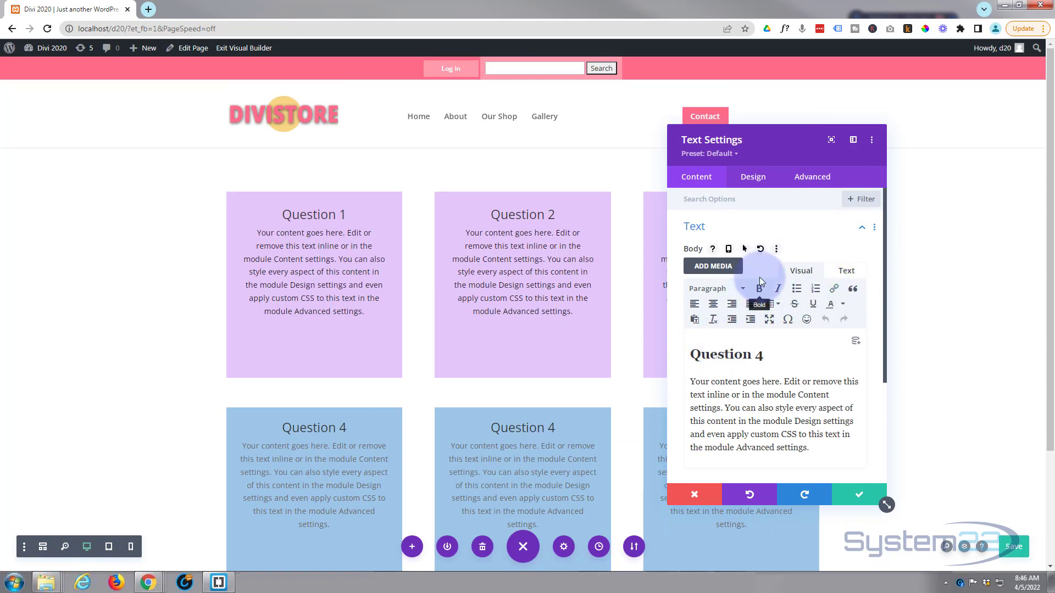
left_click(762, 181)
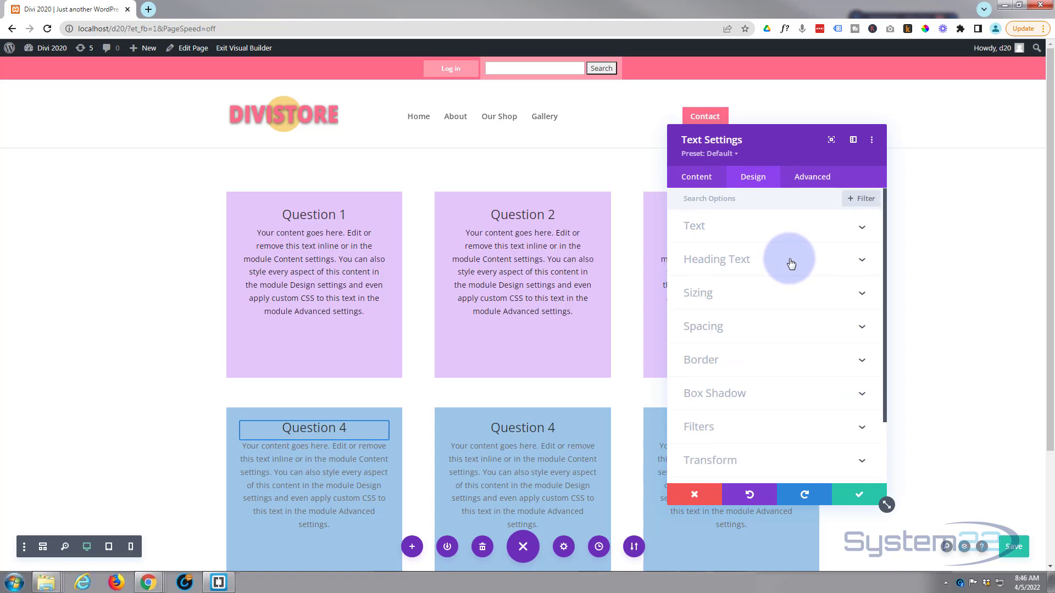
scroll(792, 261, "down", 2)
left_click(784, 217)
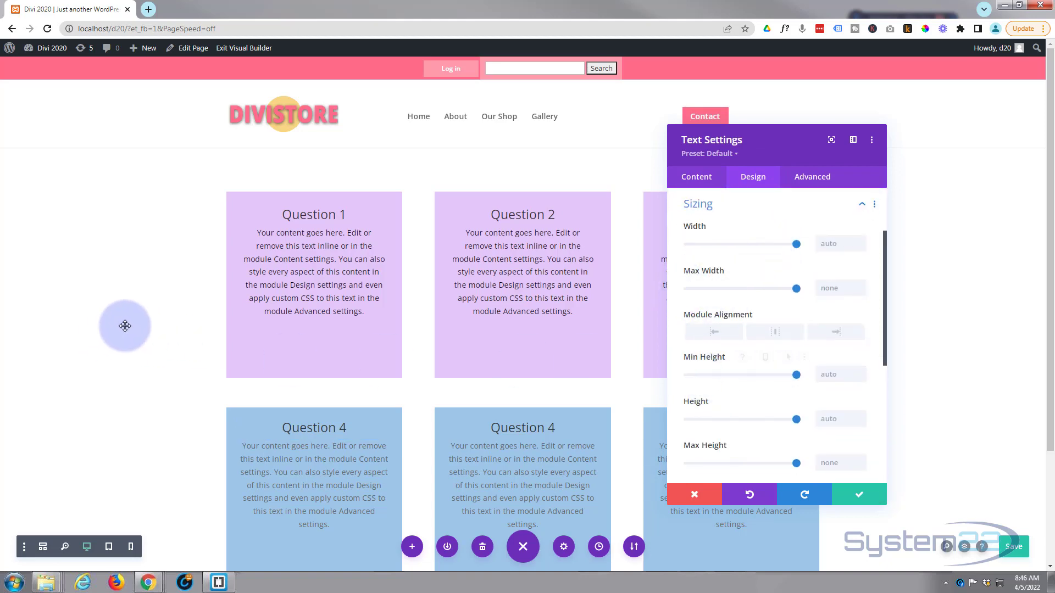
scroll(125, 326, "down", 3)
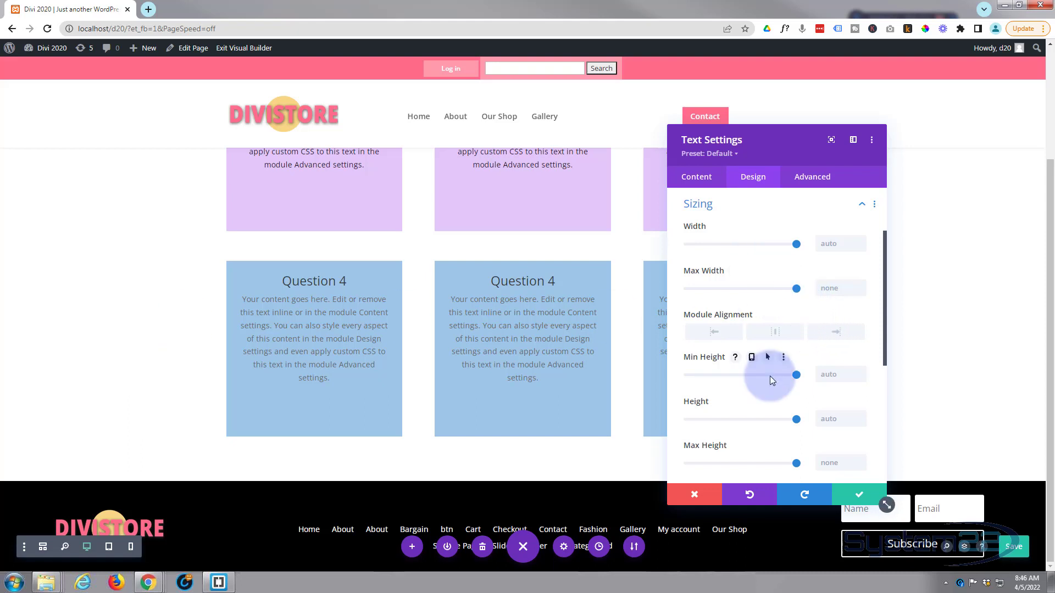
left_click_drag(796, 375, 706, 372)
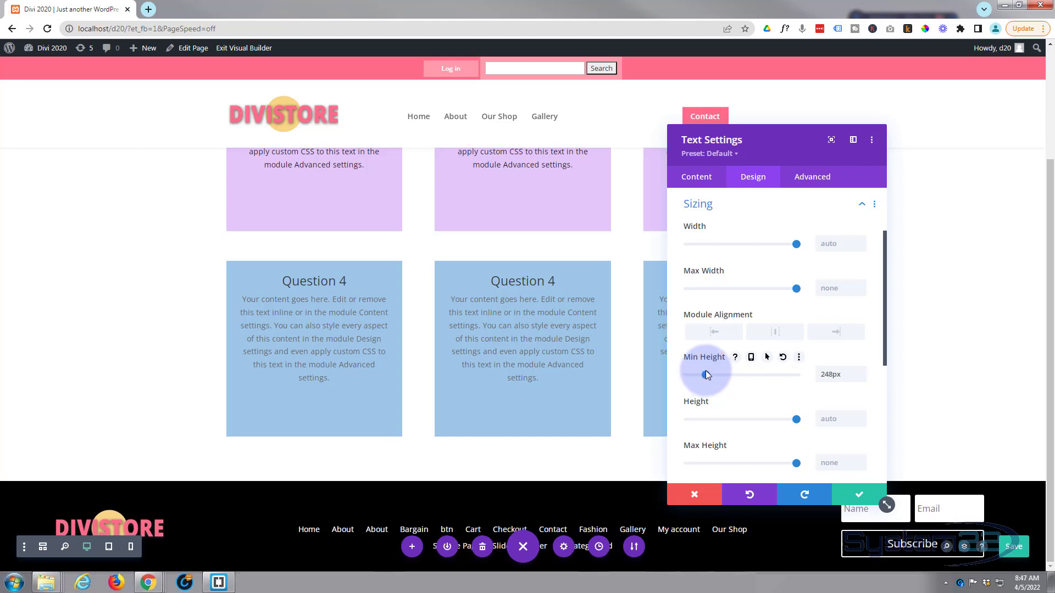
left_click_drag(706, 372, 706, 374)
left_click(831, 374)
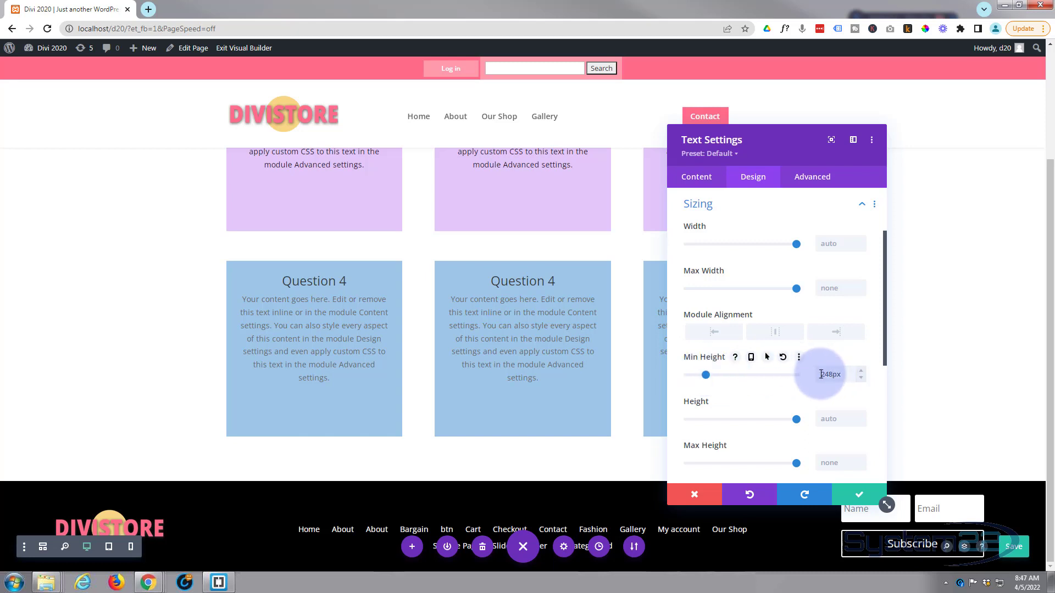
double_click(843, 374)
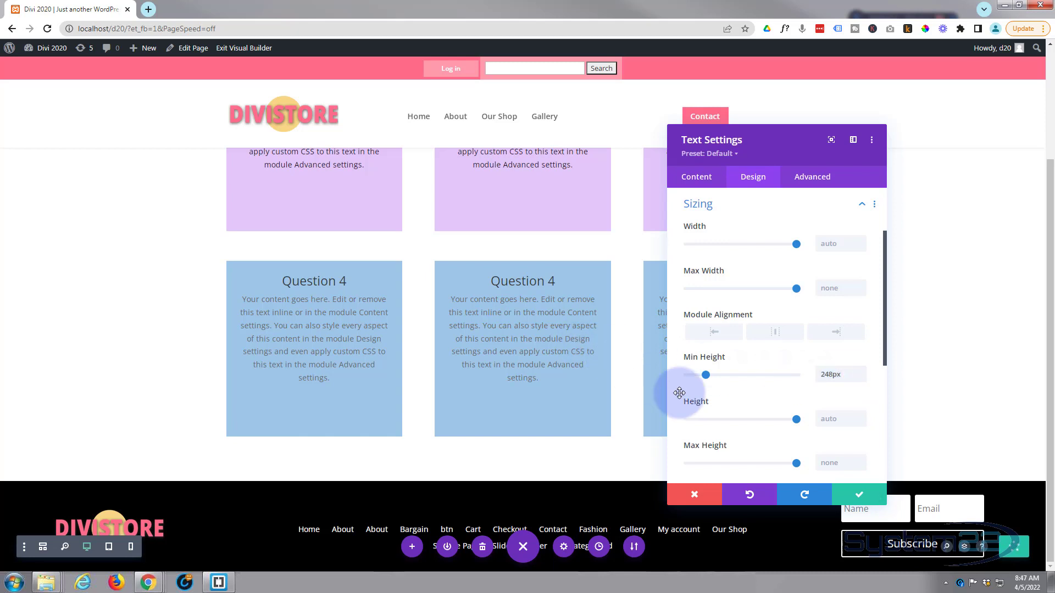
left_click(43, 547)
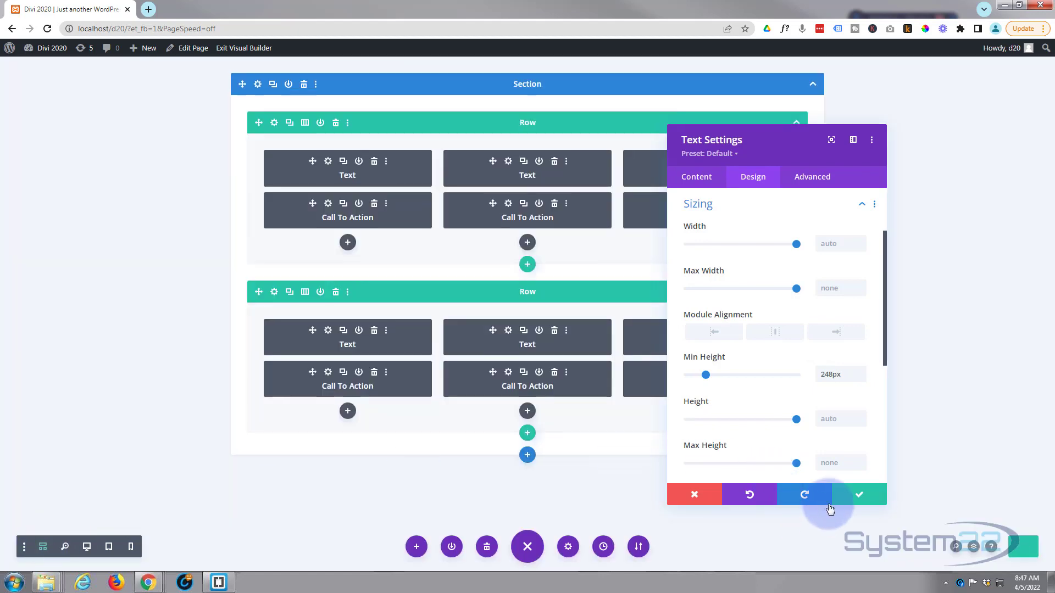
left_click(861, 495)
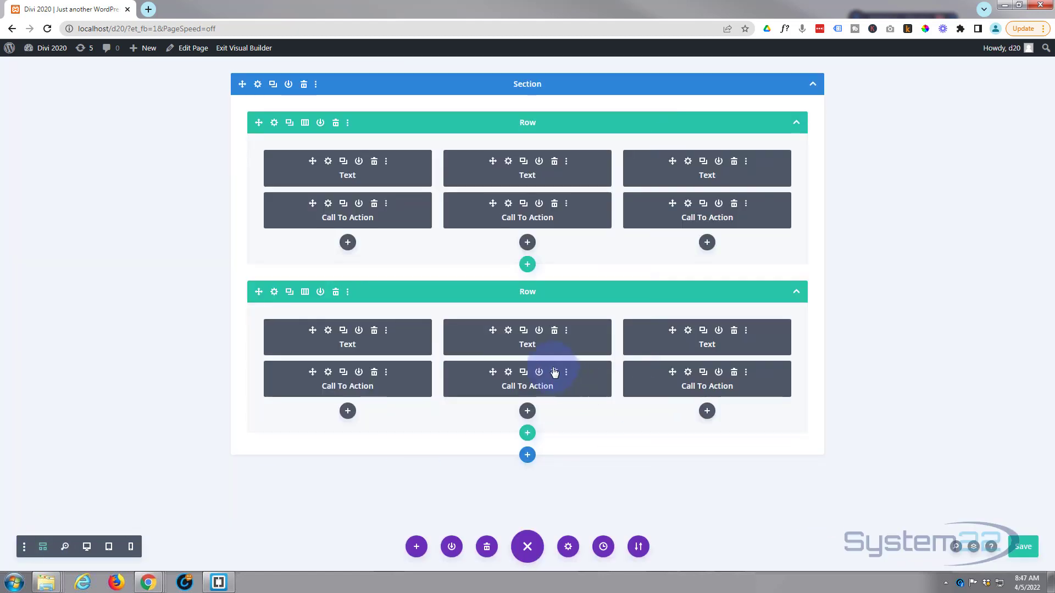
- Set the minimum height of the second row's middle Text module to 248px
left_click(508, 331)
left_click(752, 176)
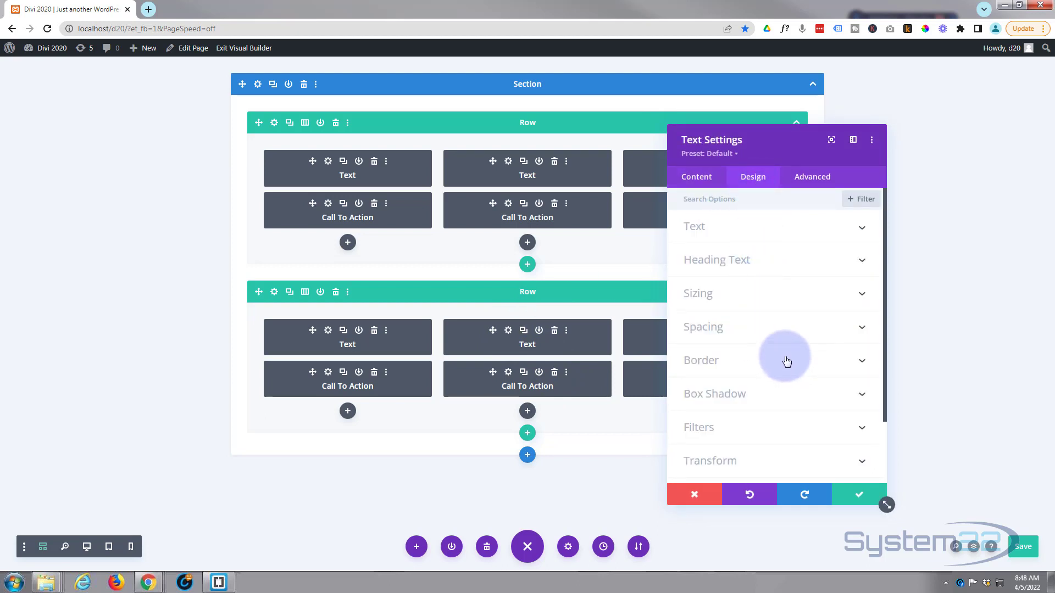
scroll(786, 358, "down", 2)
left_click(753, 216)
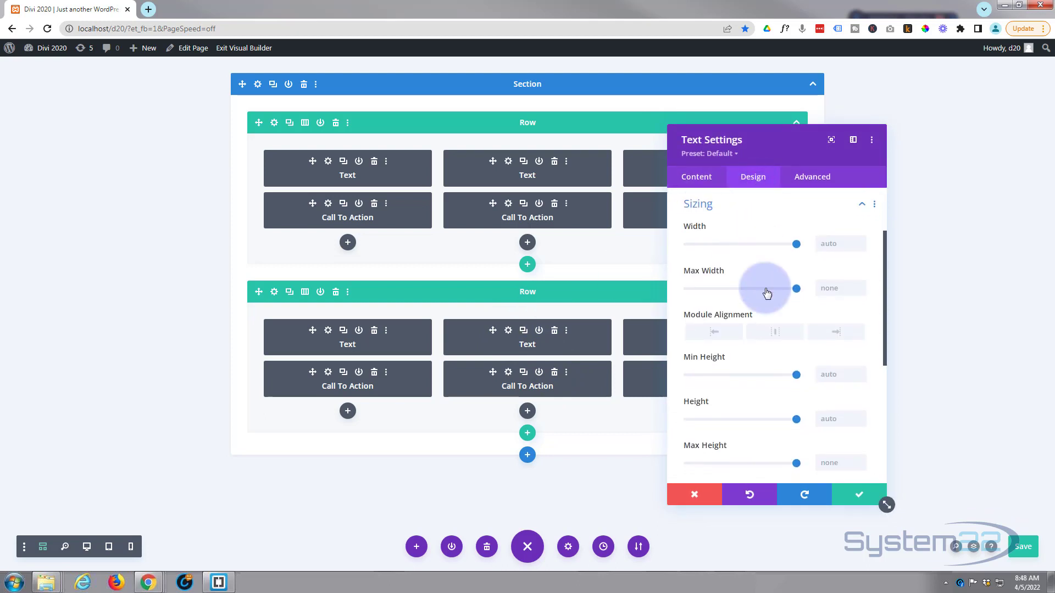
scroll(775, 365, "down", 1)
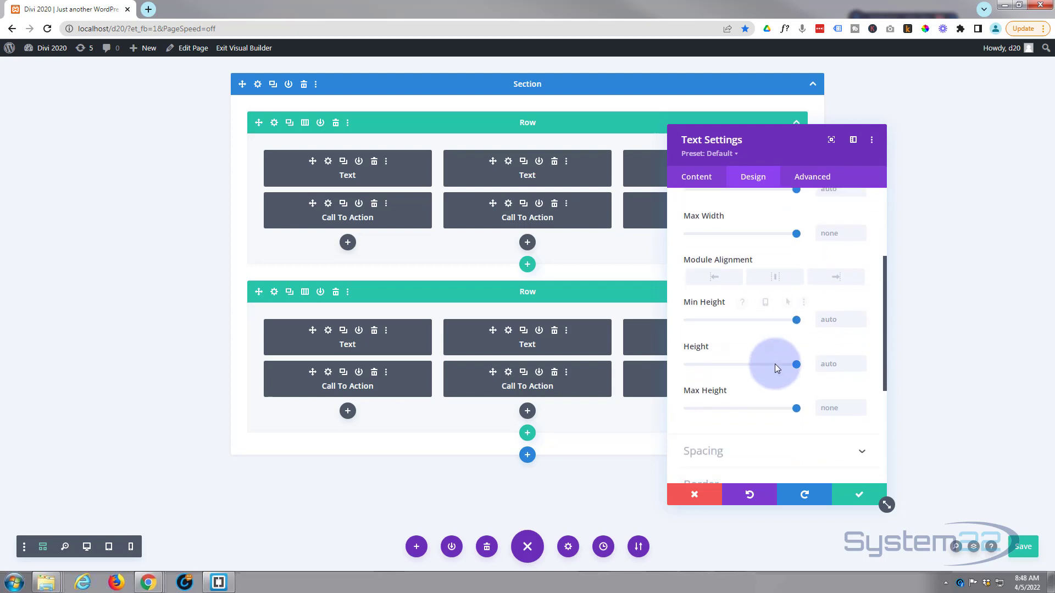
left_click(843, 319)
type("248px")
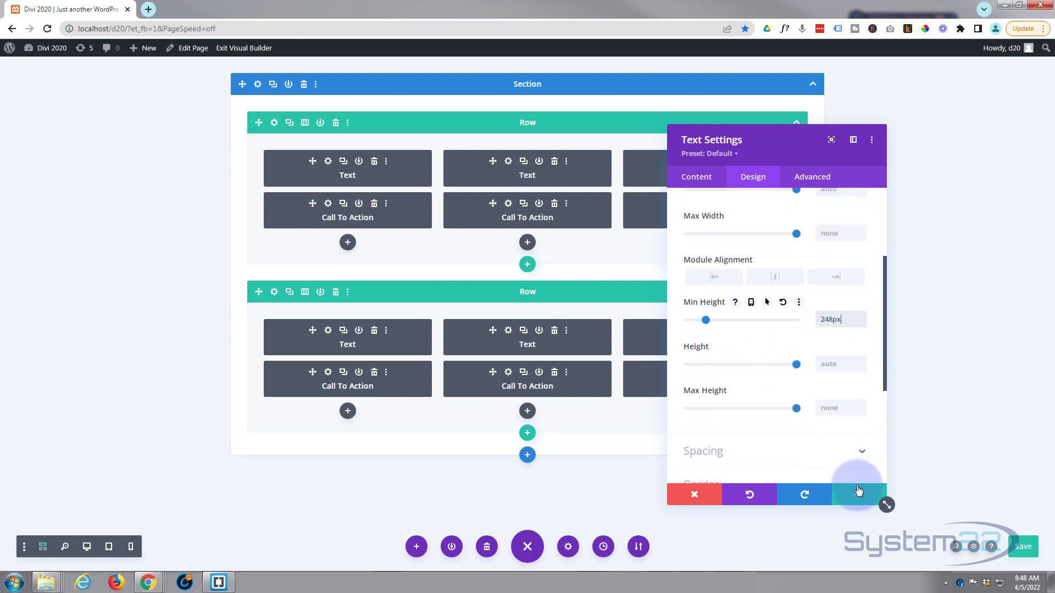
- Delete the middle Text module's body text from "You can also style every aspect" to the end and save the module settings
left_click(696, 177)
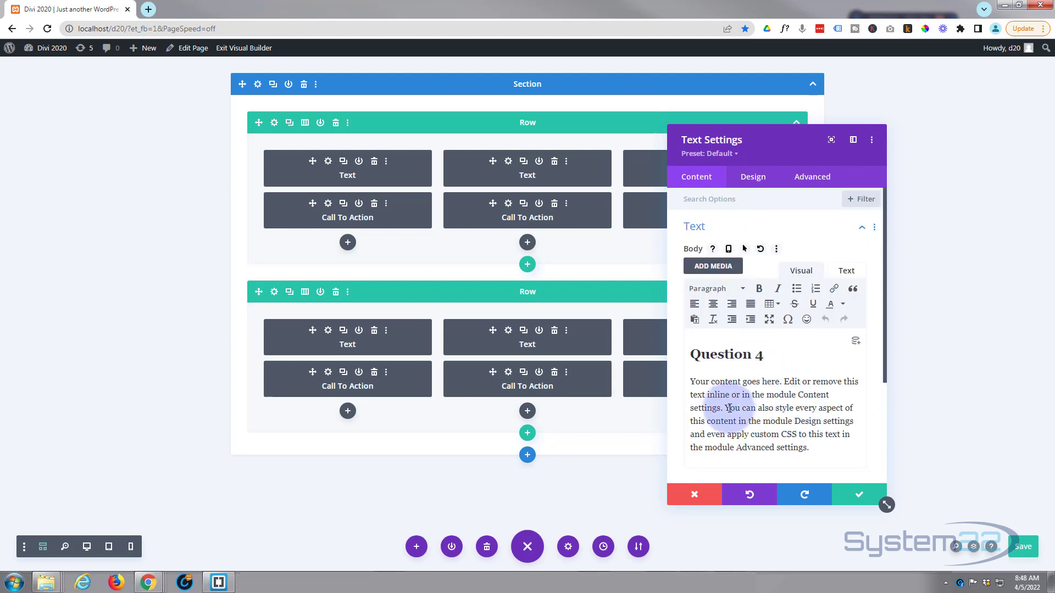
left_click_drag(725, 409, 819, 442)
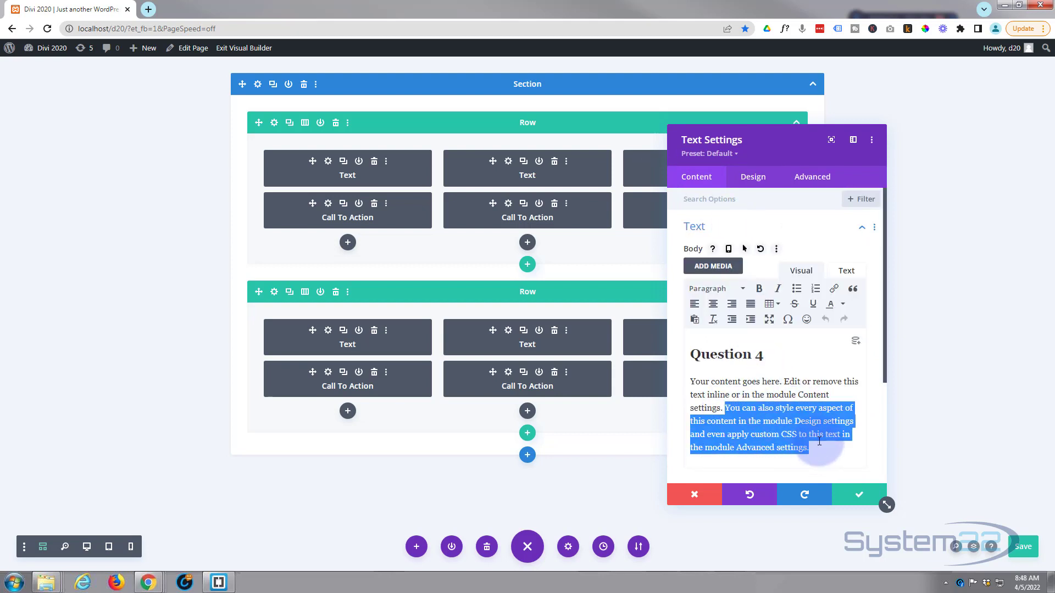
key("BackSpace")
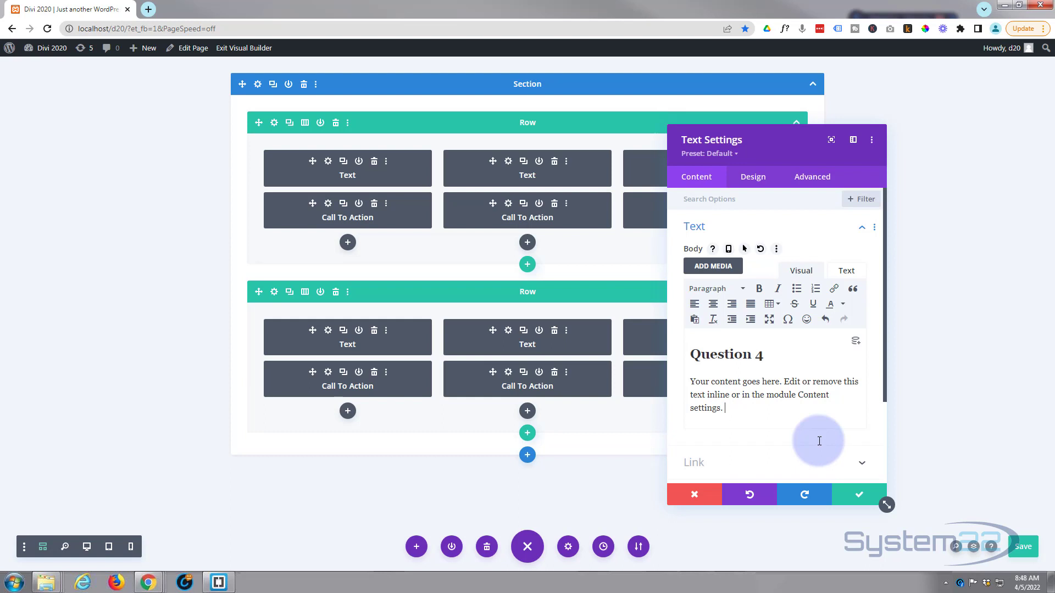
left_click(861, 497)
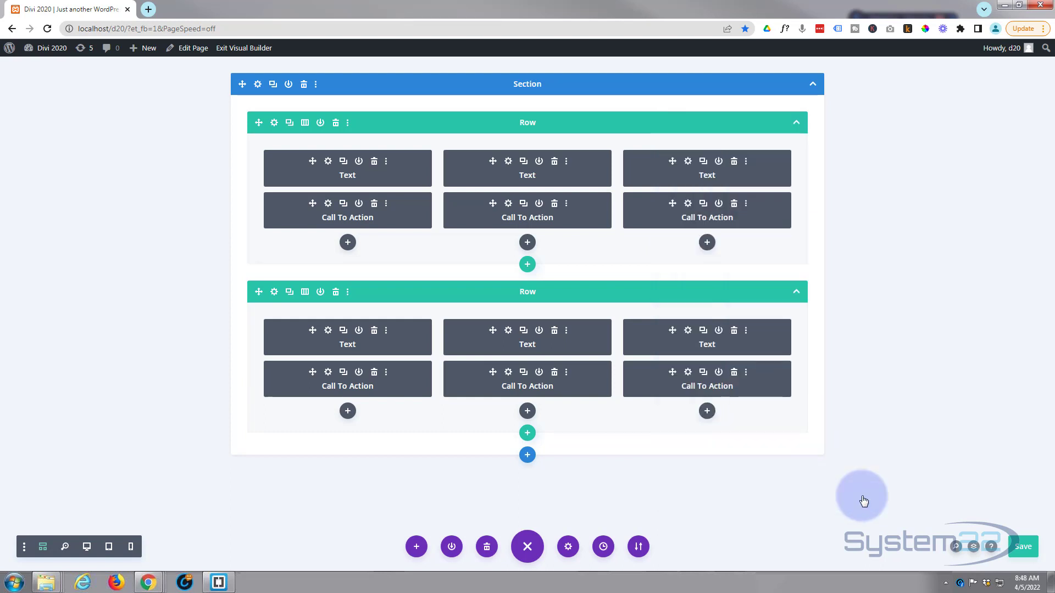
- Delete the ending of the second row's third Text module body, from "Design settings" onward
left_click(688, 331)
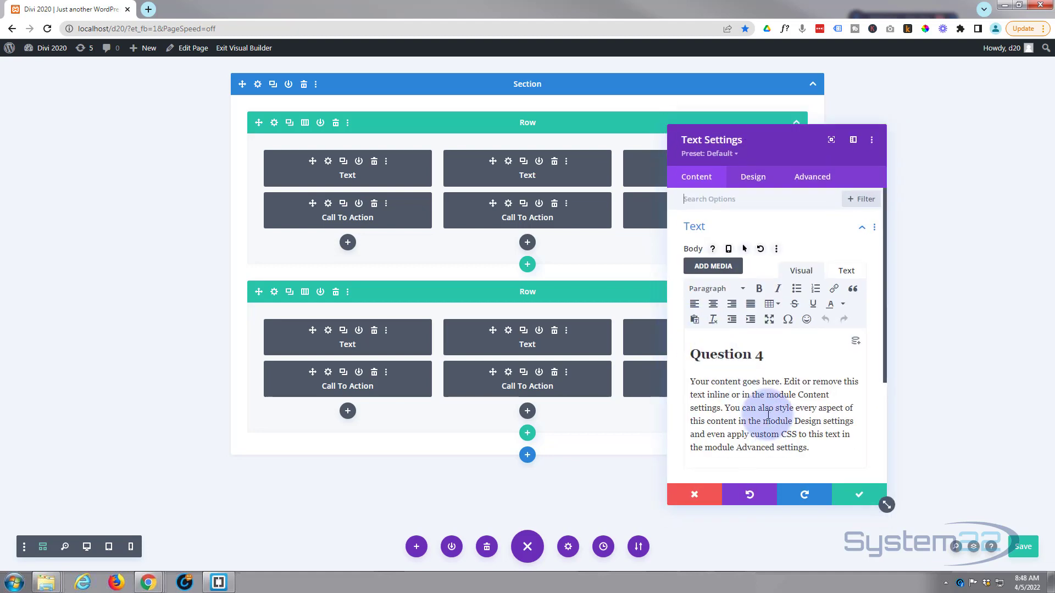
left_click_drag(793, 421, 819, 456)
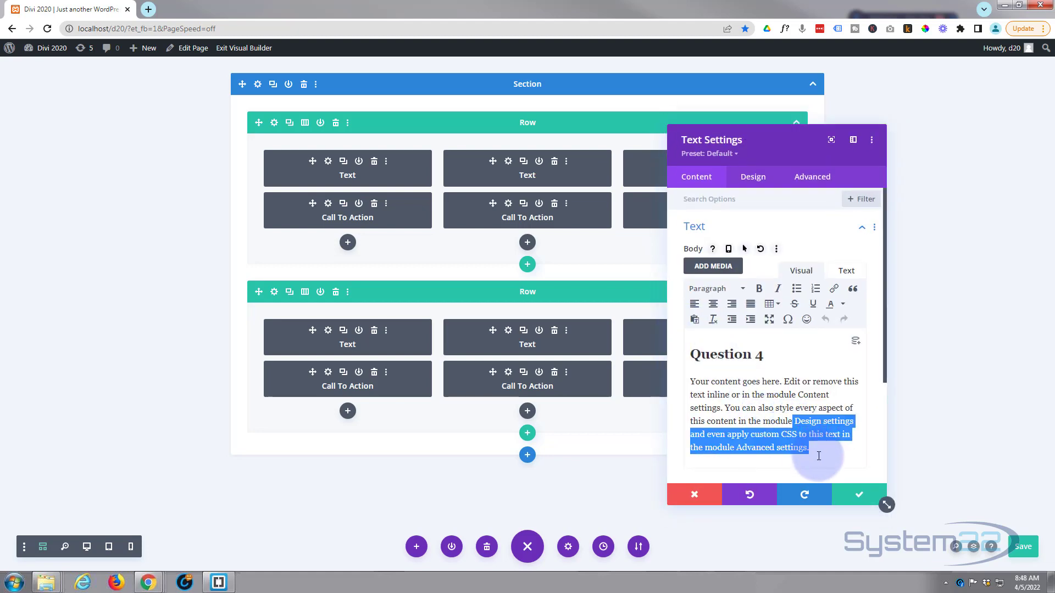
key("BackSpace")
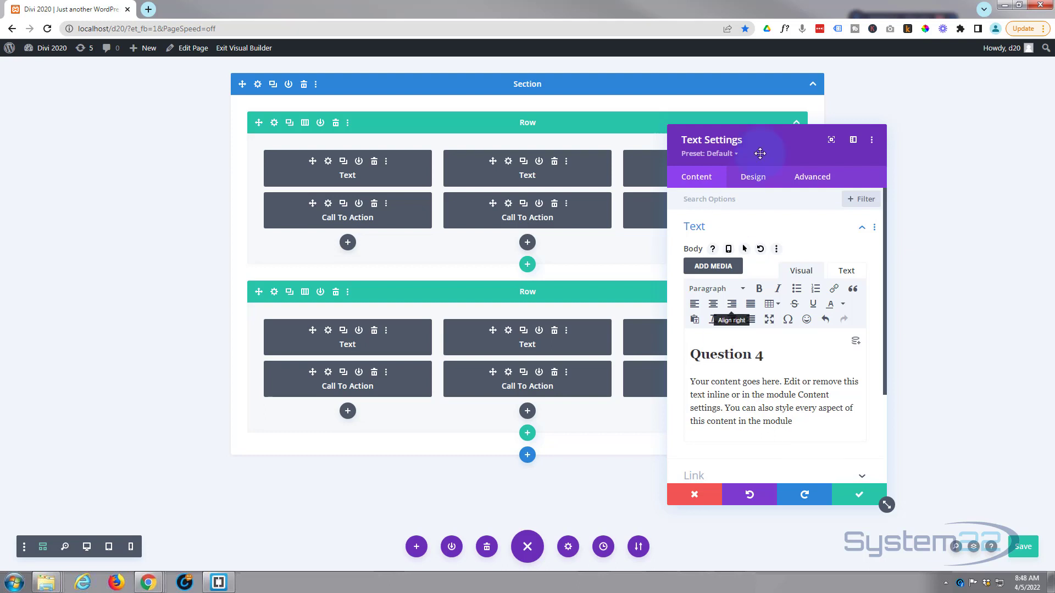
- Set the third Text module's minimum height to 248px and save the module settings
left_click(750, 178)
left_click(751, 300)
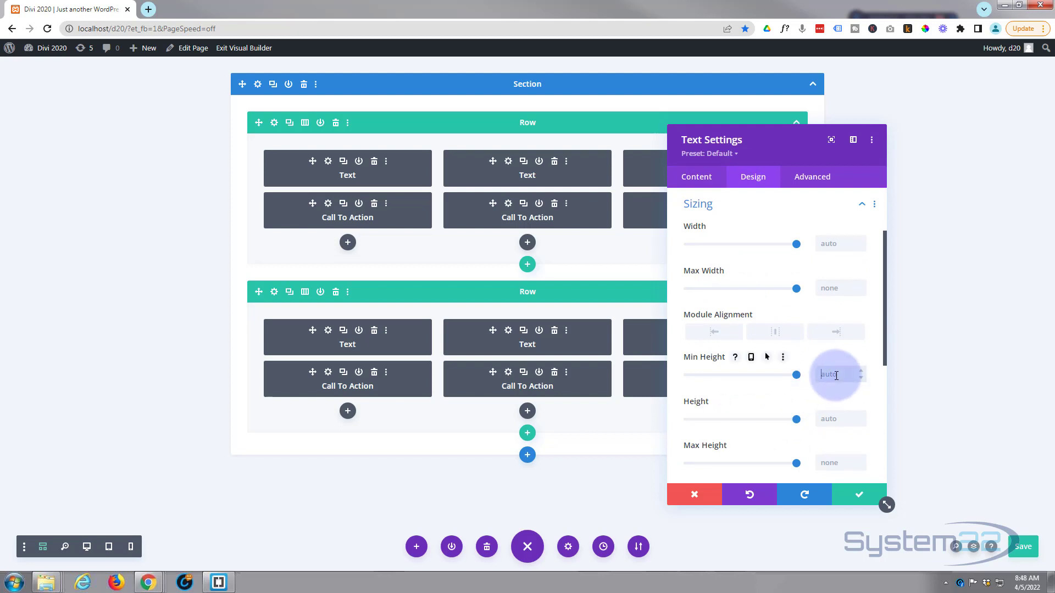
left_click(859, 499)
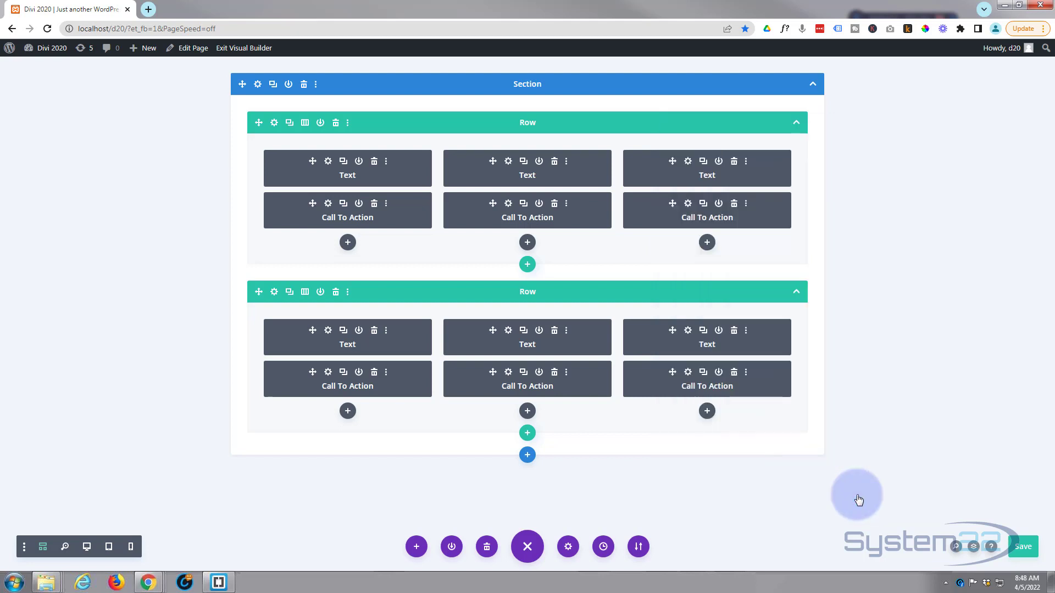
- Save the page, exit the Visual Builder and check the three Question 4 boxes' heights and hover effects on the live page
left_click(86, 547)
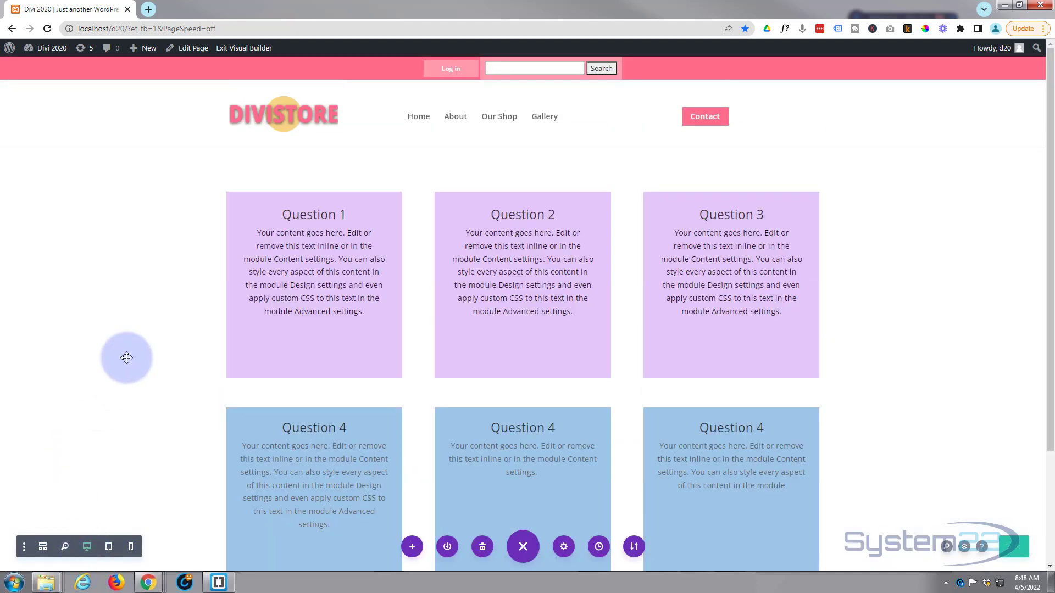
scroll(127, 359, "down", 2)
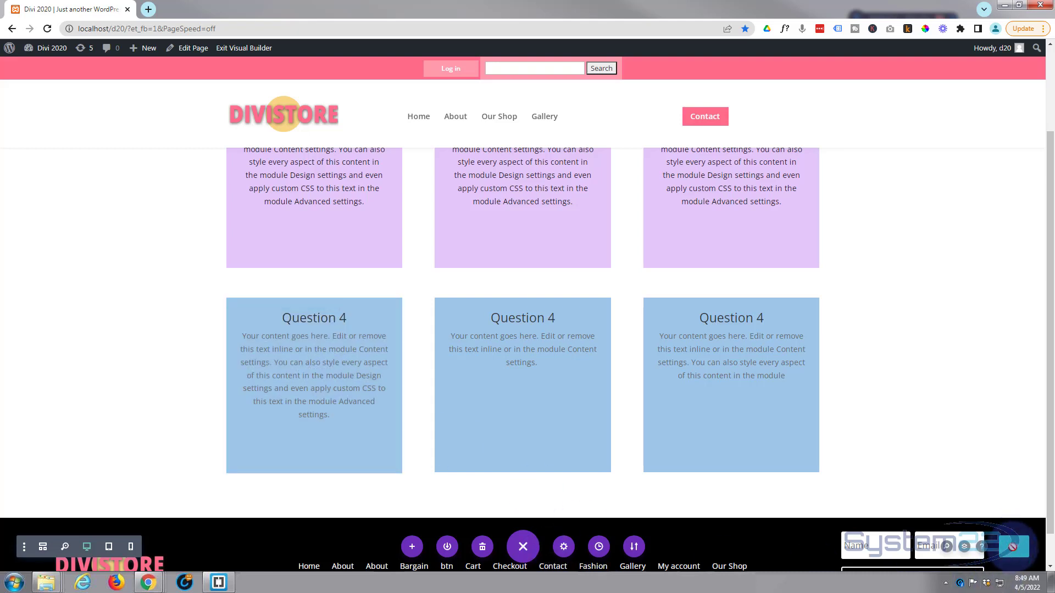
left_click(235, 49)
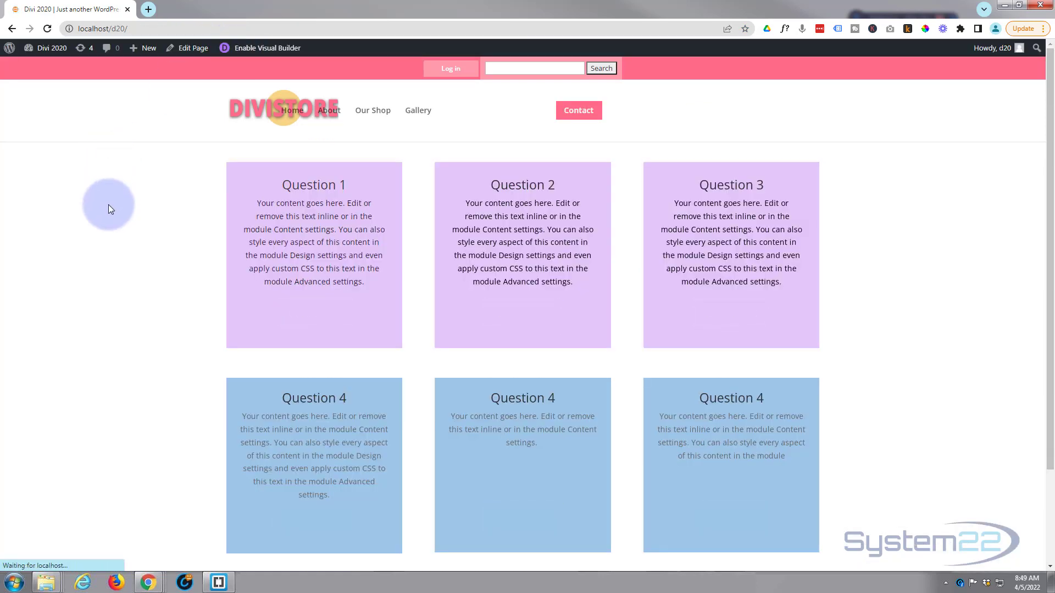
scroll(109, 206, "down", 3)
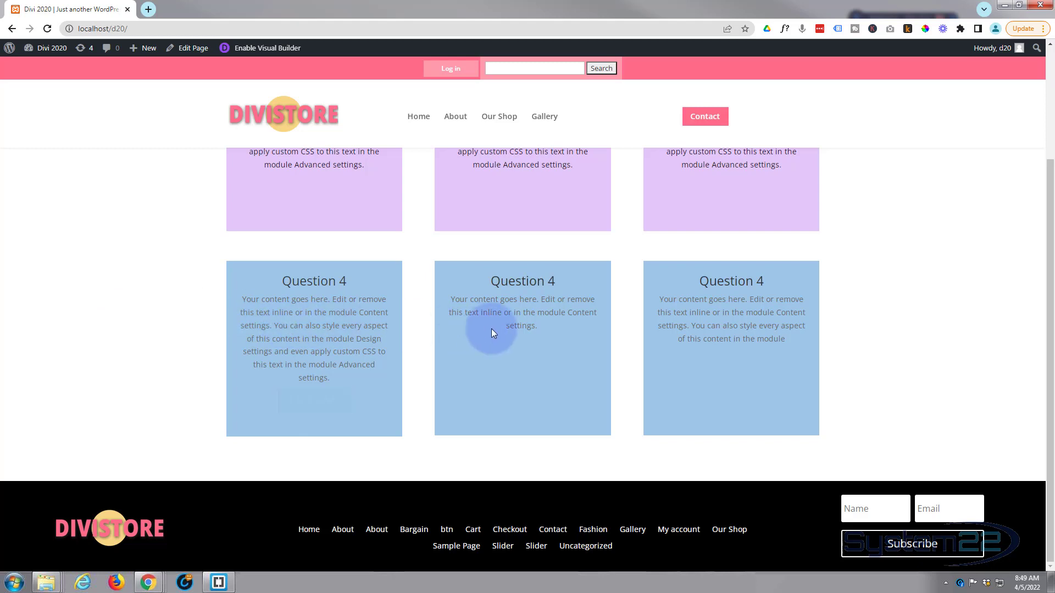
mouse_move(736, 344)
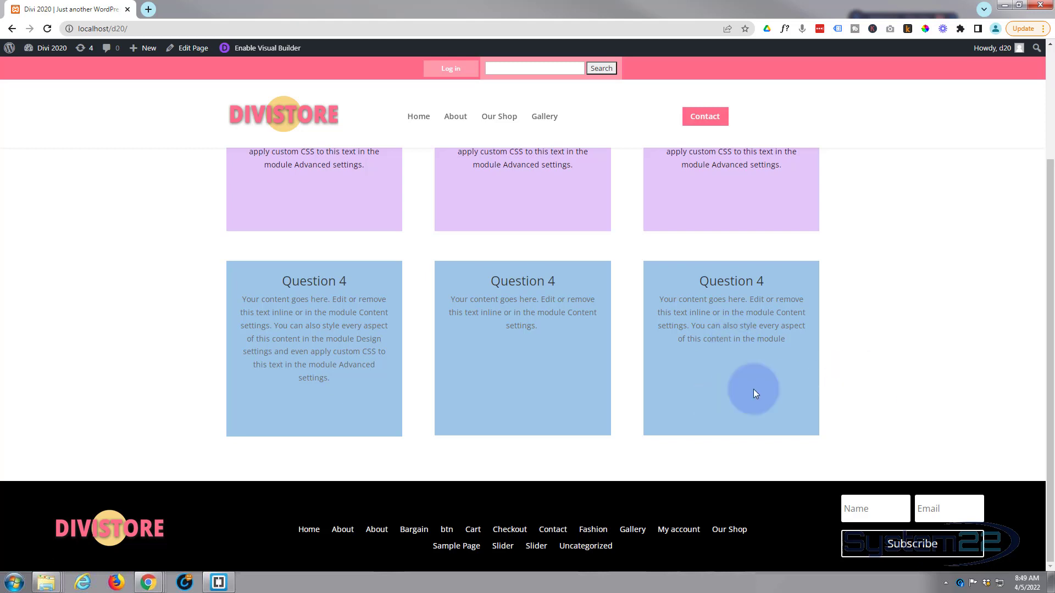
- Examine the button reveal effect on the Question boxes in both the purple and blue rows of the live page
mouse_move(327, 404)
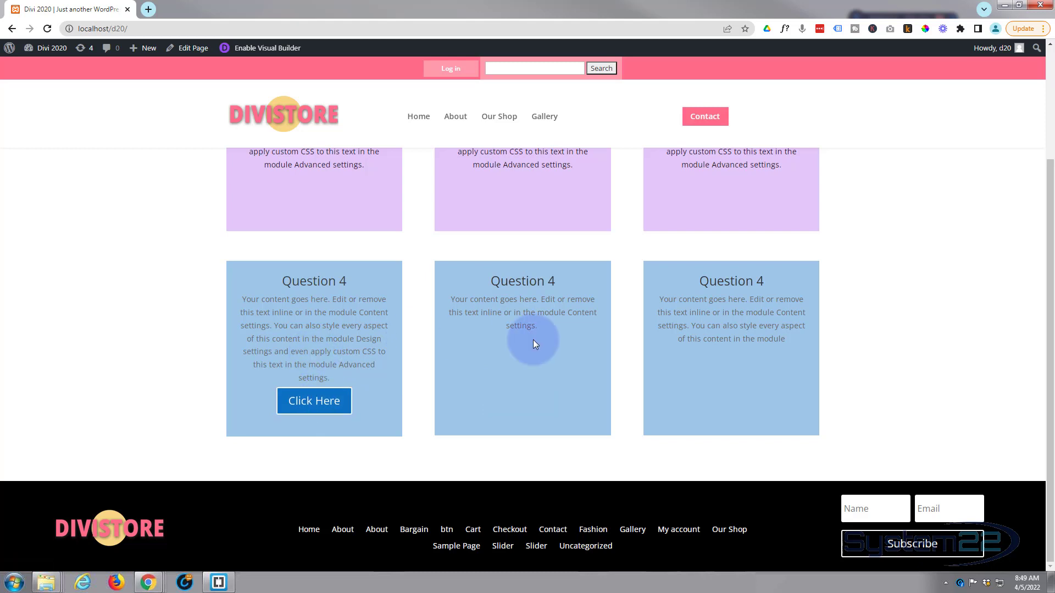
mouse_move(702, 347)
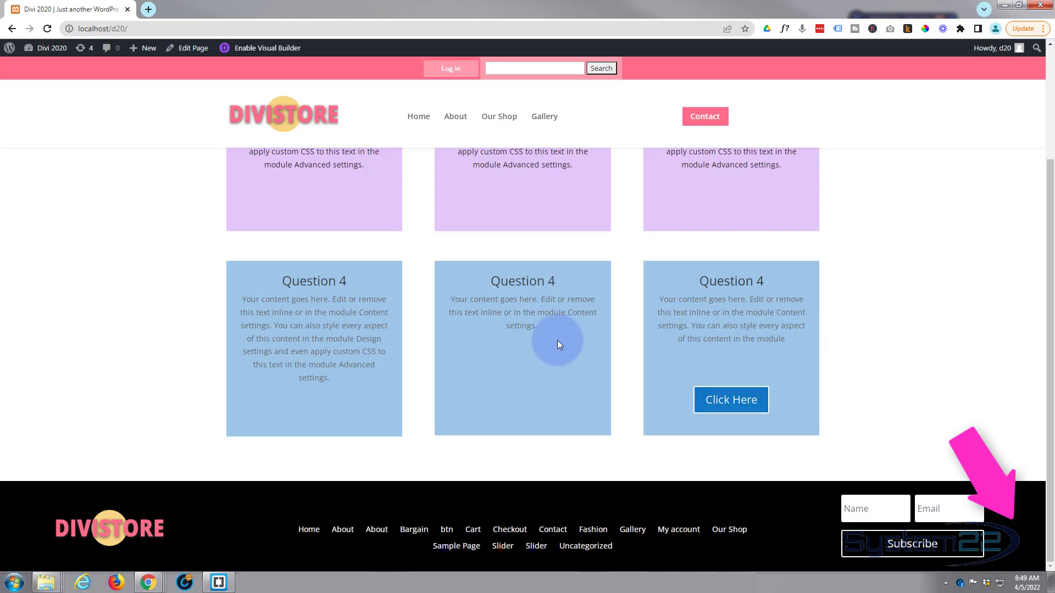
mouse_move(543, 345)
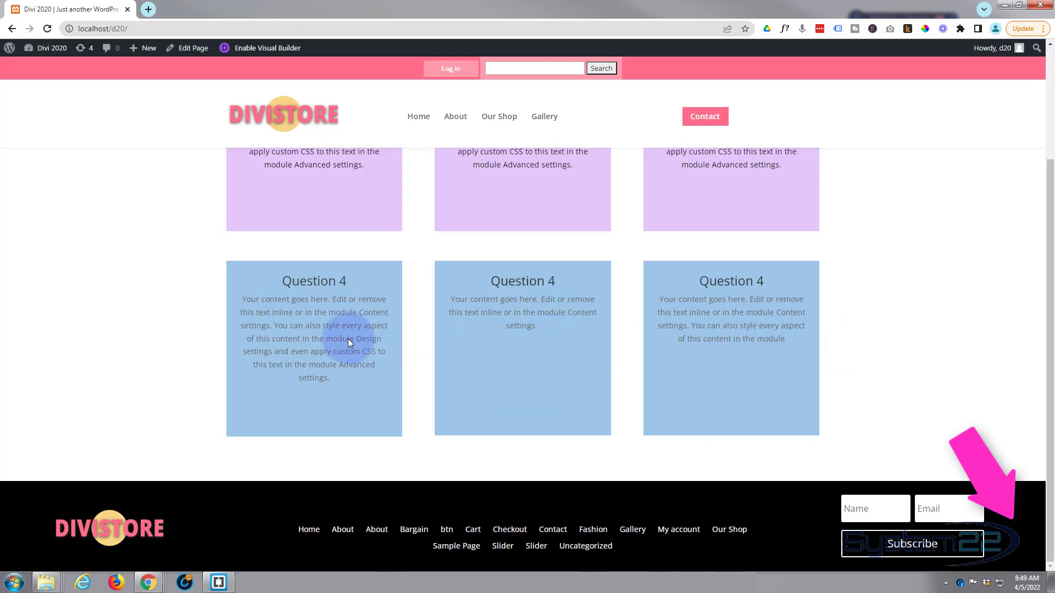
mouse_move(348, 339)
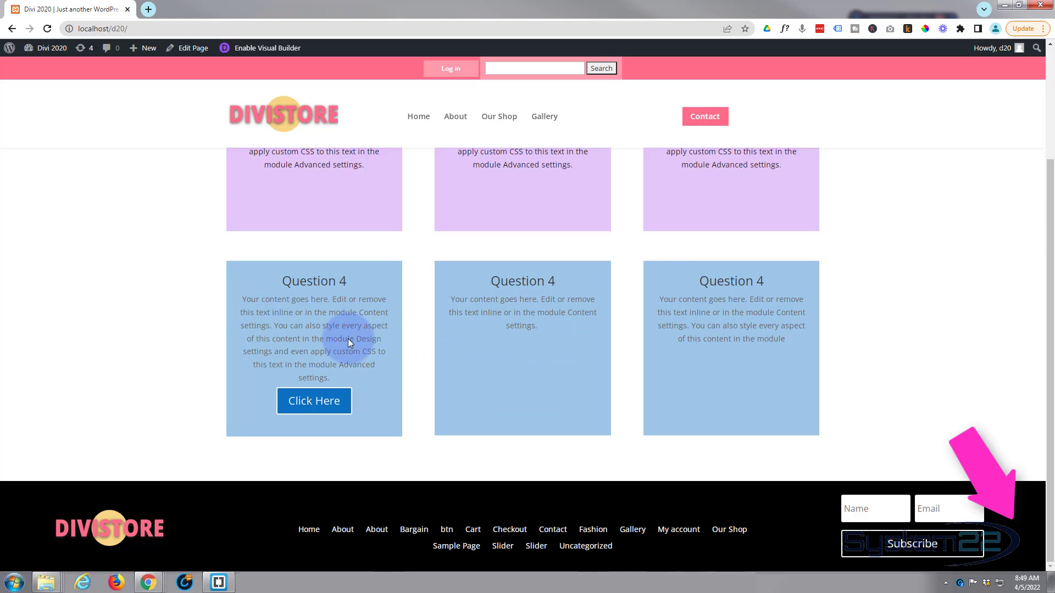
scroll(298, 335, "up", 2)
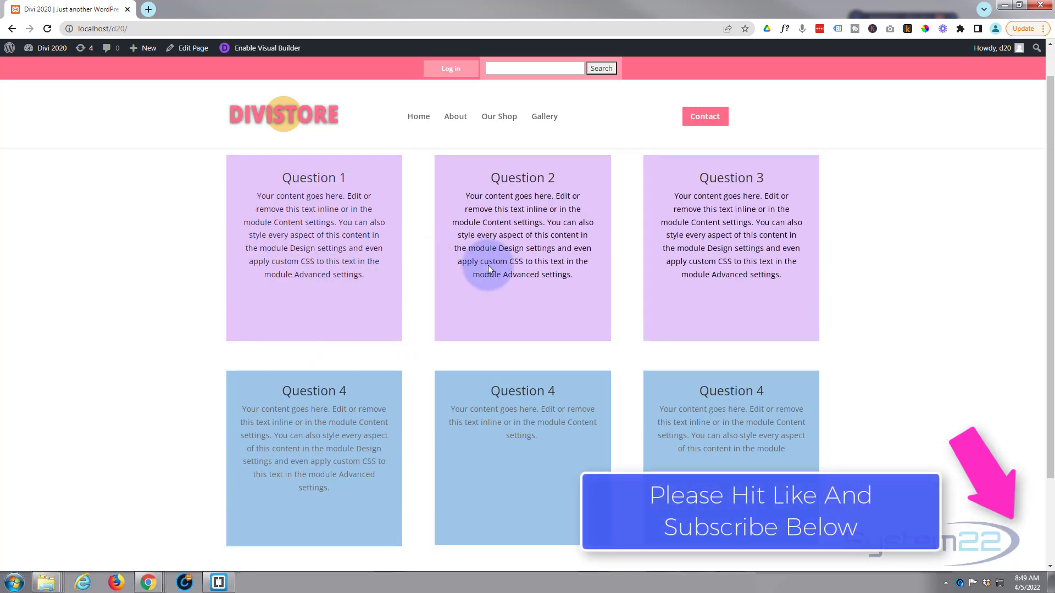
mouse_move(488, 265)
mouse_move(751, 252)
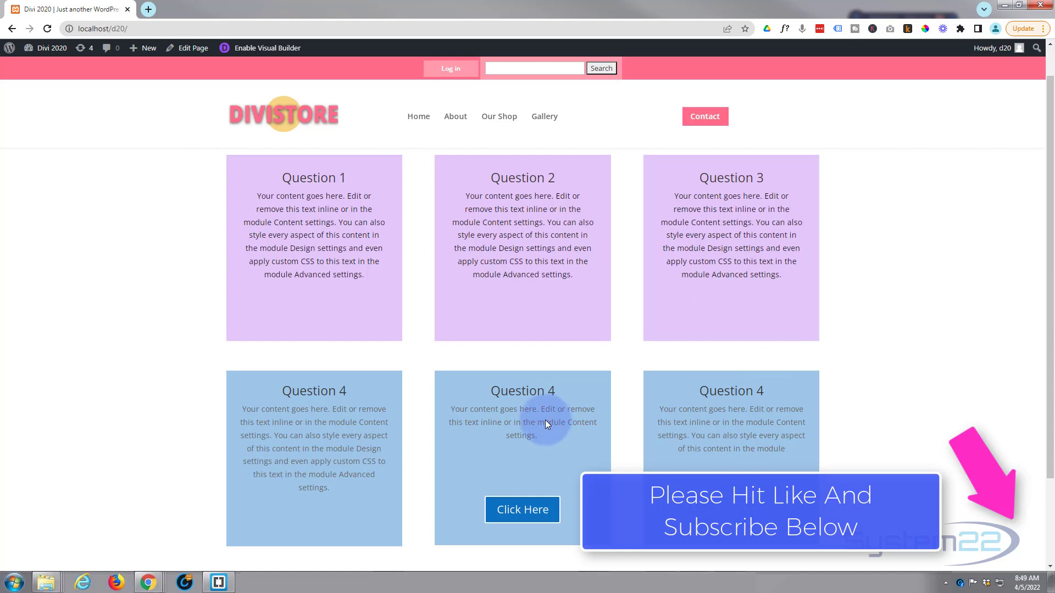
mouse_move(301, 422)
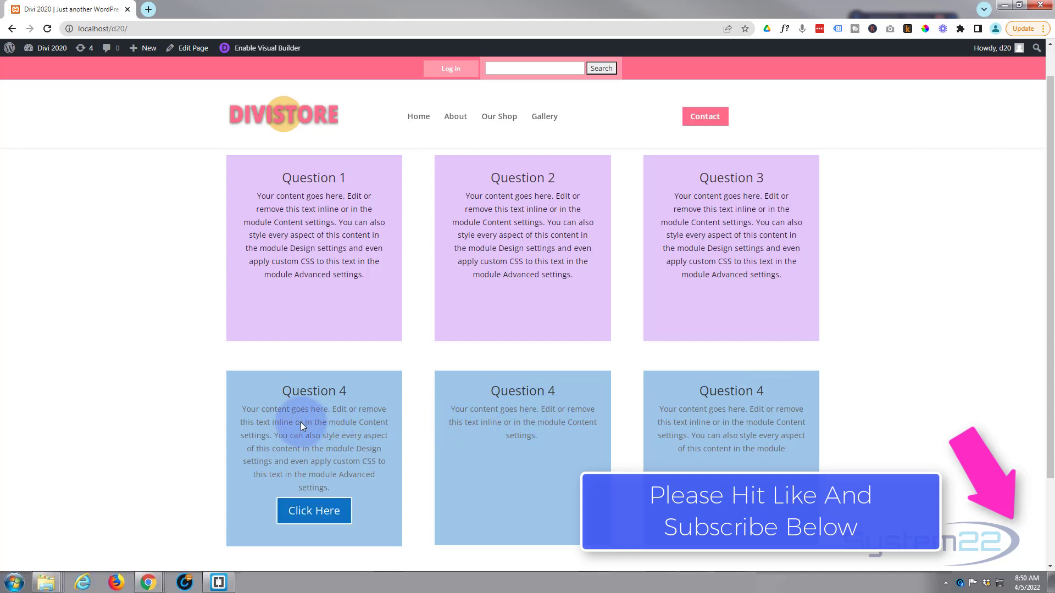